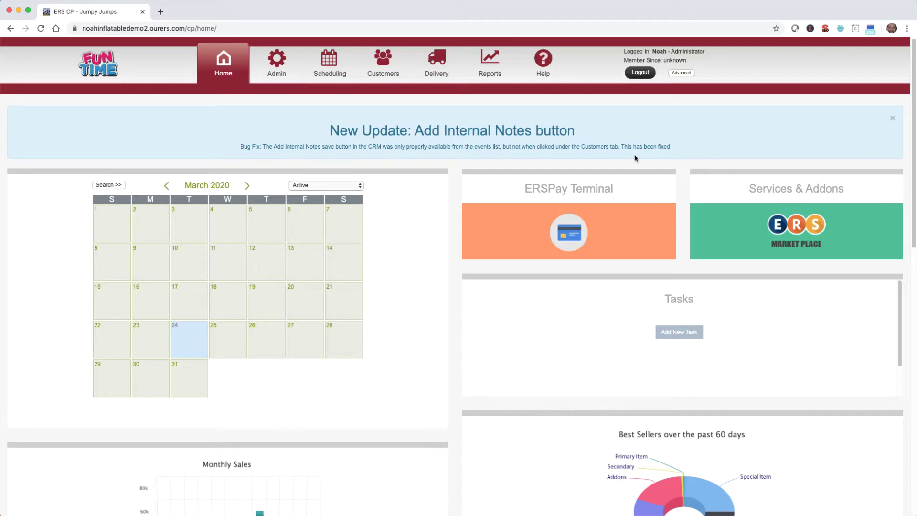
# Step: Open the public rental website and look through its testimonials, welcome text and rental category sections
pyautogui.click(96, 67)
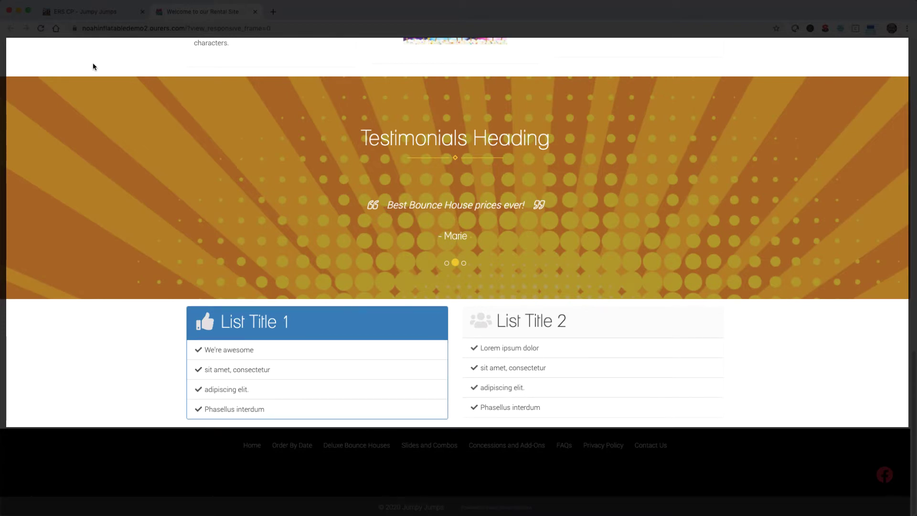
pyautogui.scroll(8, 93, 66)
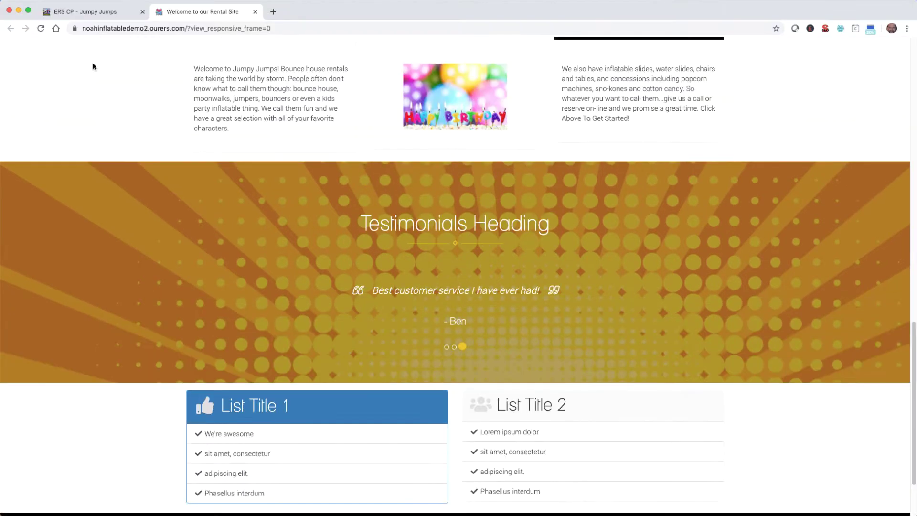
pyautogui.scroll(5, 113, 102)
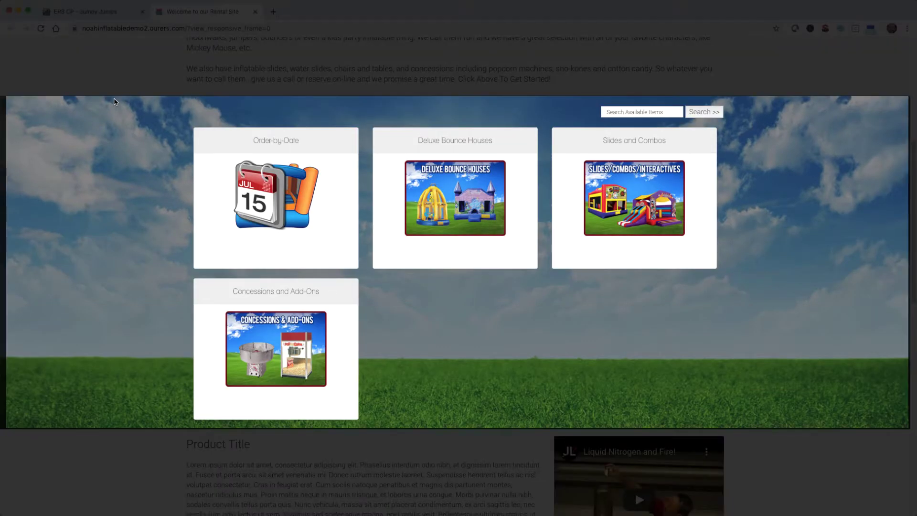
# Step: Return to the control panel and open the website's Responsive Setup page
pyautogui.click(91, 14)
pyautogui.click(276, 62)
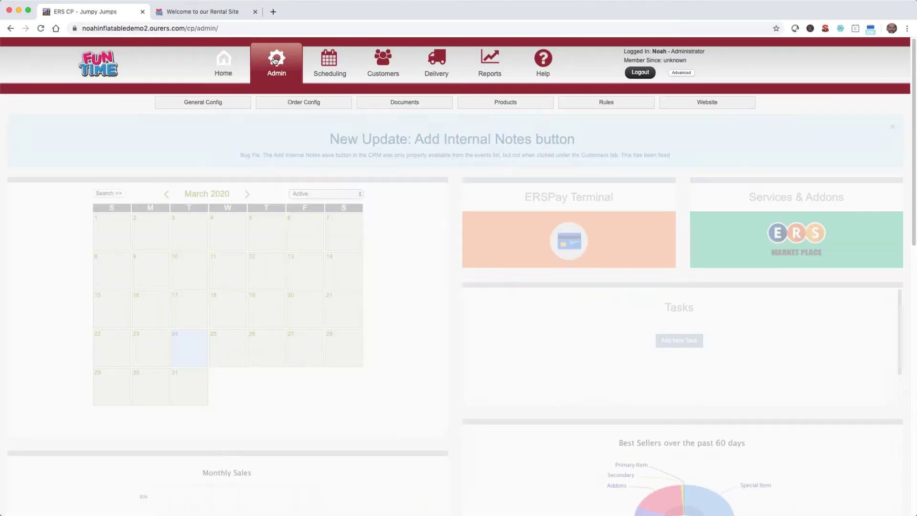
pyautogui.moveTo(669, 103)
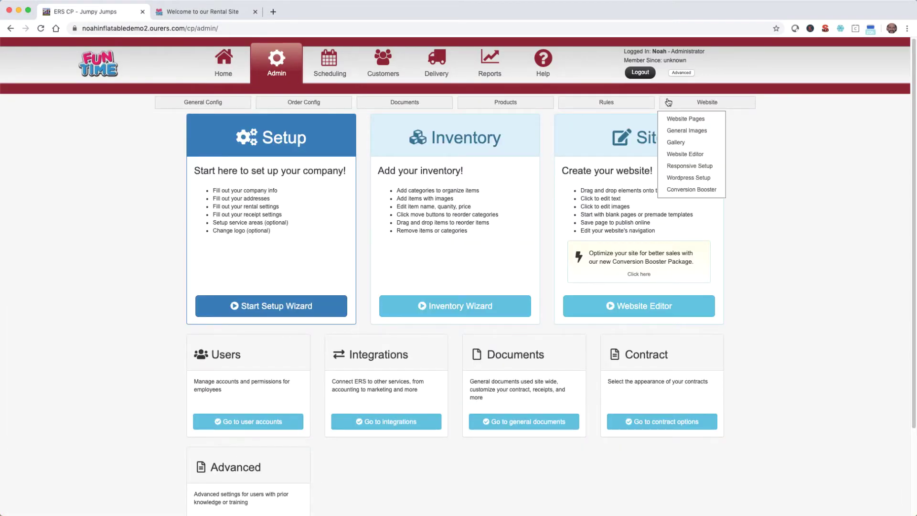
pyautogui.click(671, 167)
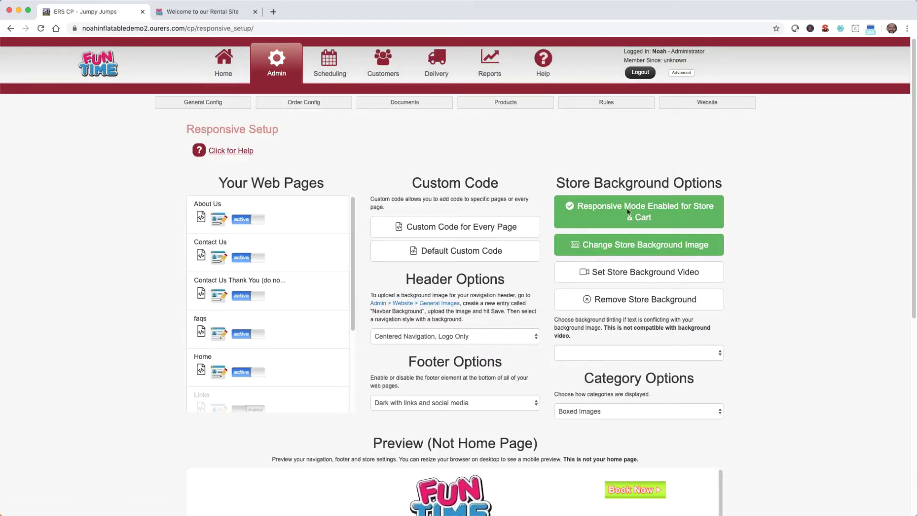
# Step: Set the header style to "Centered Logo Nav with Cover Background, White foreground" and review the page preview down to the footer
pyautogui.click(488, 335)
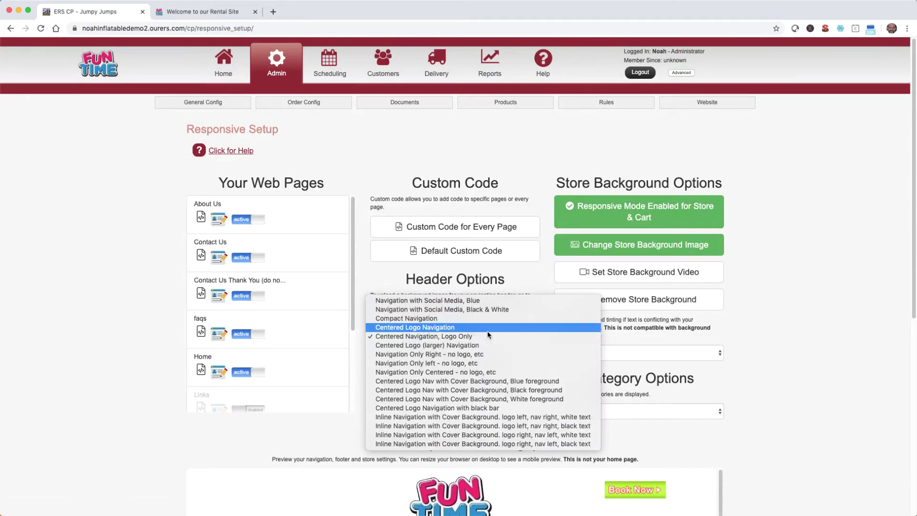
pyautogui.click(494, 400)
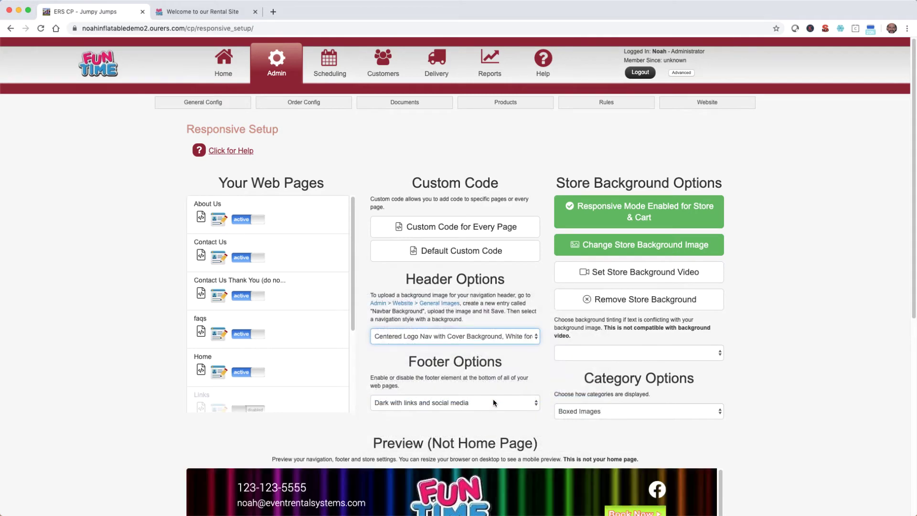
pyautogui.scroll(-3, 493, 400)
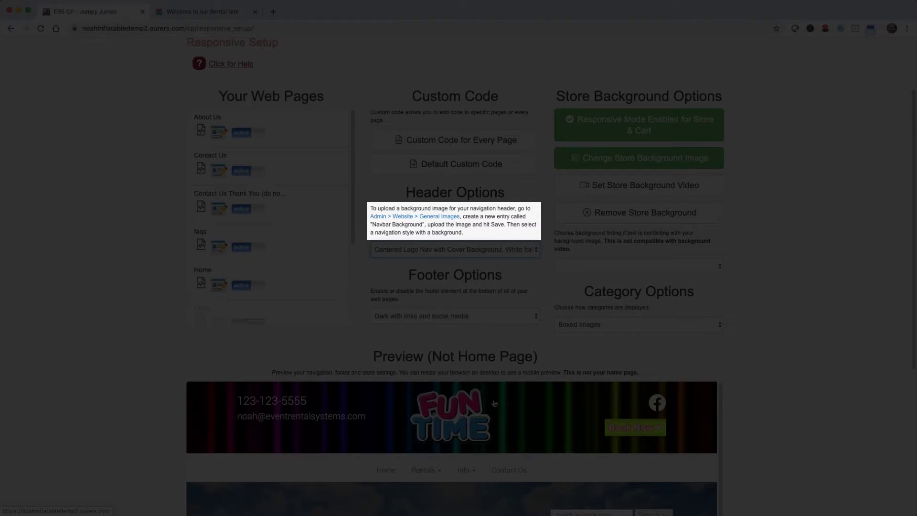
pyautogui.scroll(-5, 495, 404)
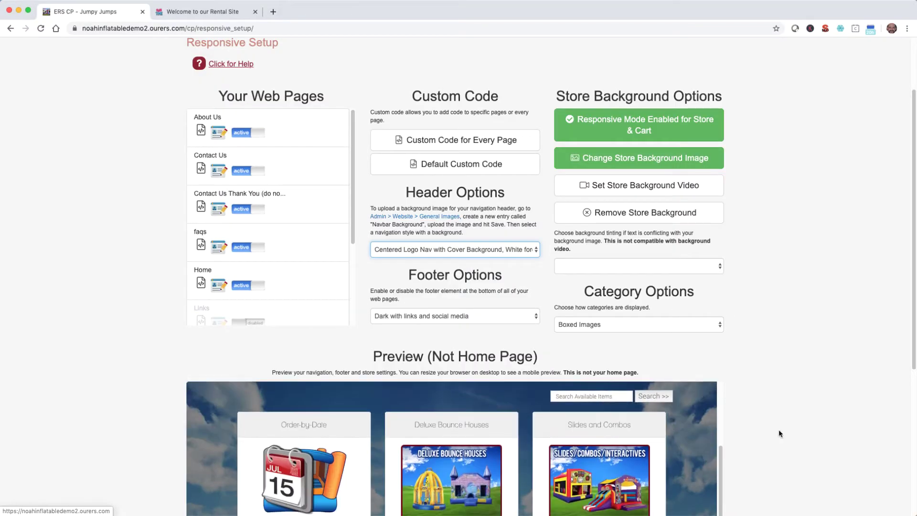
pyautogui.scroll(-5, 778, 433)
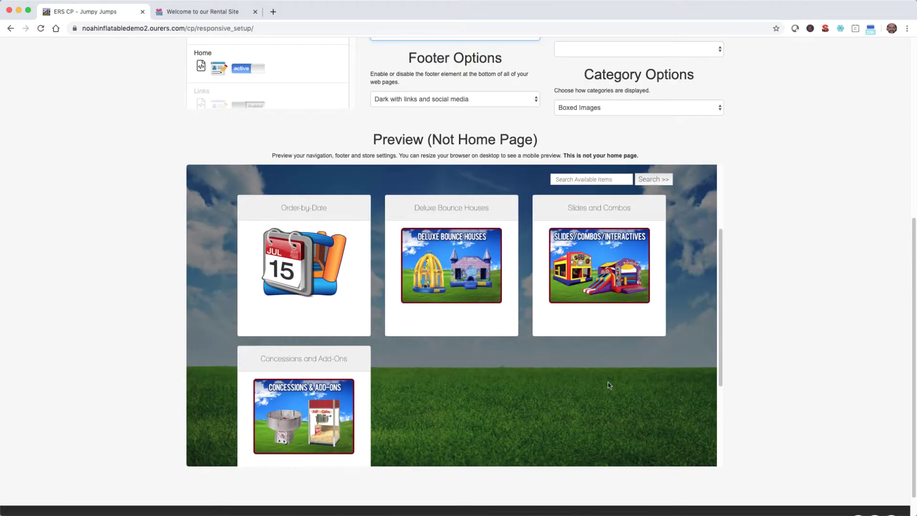
pyautogui.scroll(-5, 609, 385)
pyautogui.scroll(-1, 606, 384)
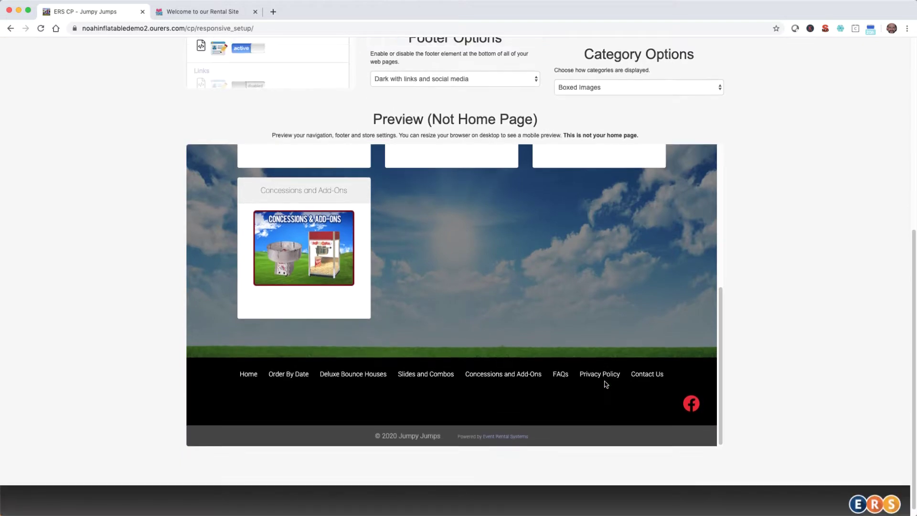
# Step: Change the store background image to IMG_0248.jpeg from the Desktop and check it in the preview
pyautogui.scroll(8, 605, 385)
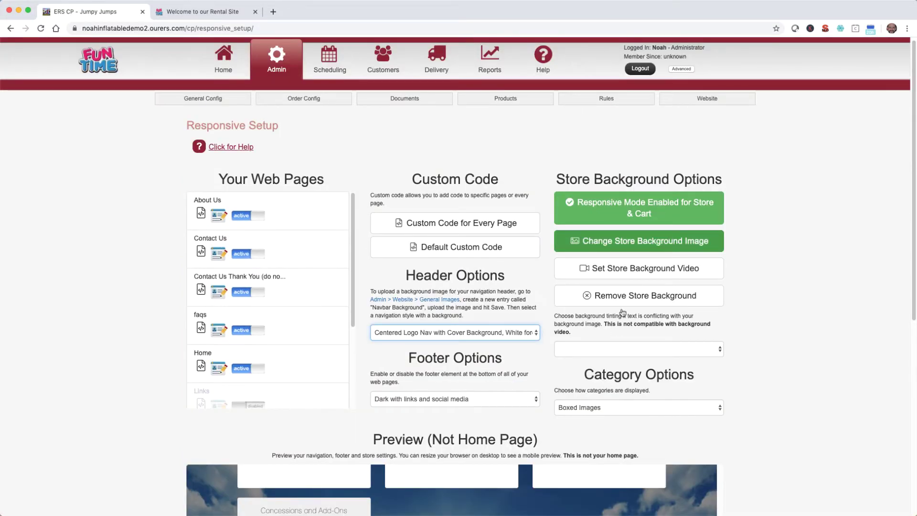
pyautogui.click(639, 241)
pyautogui.click(292, 98)
pyautogui.click(405, 153)
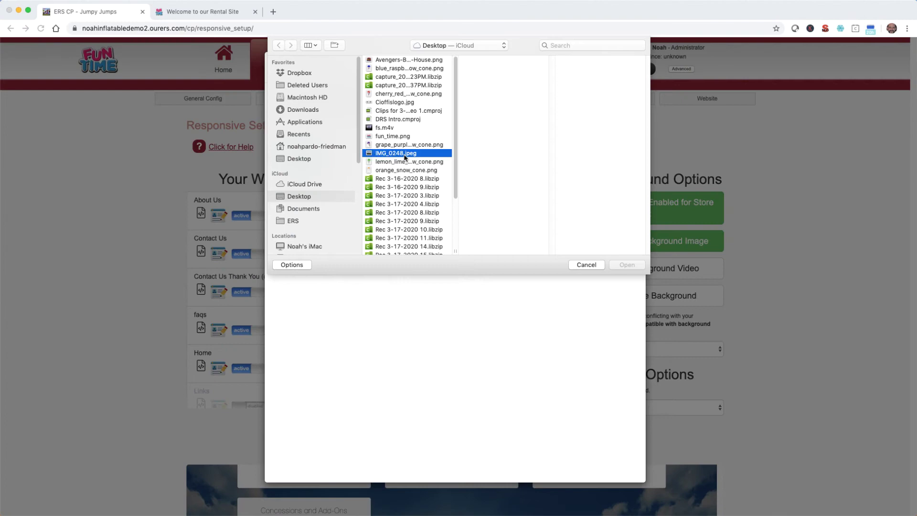
pyautogui.doubleClick(405, 154)
pyautogui.scroll(-5, 764, 459)
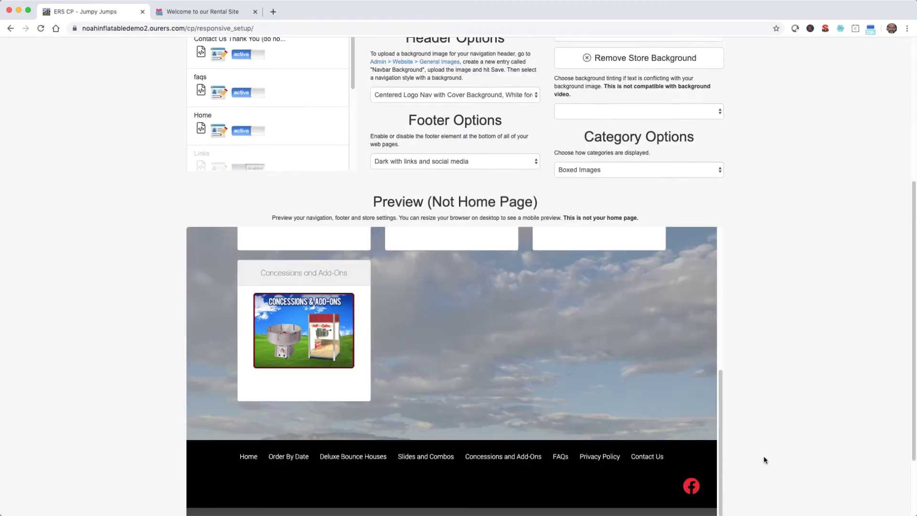
pyautogui.scroll(-2, 764, 460)
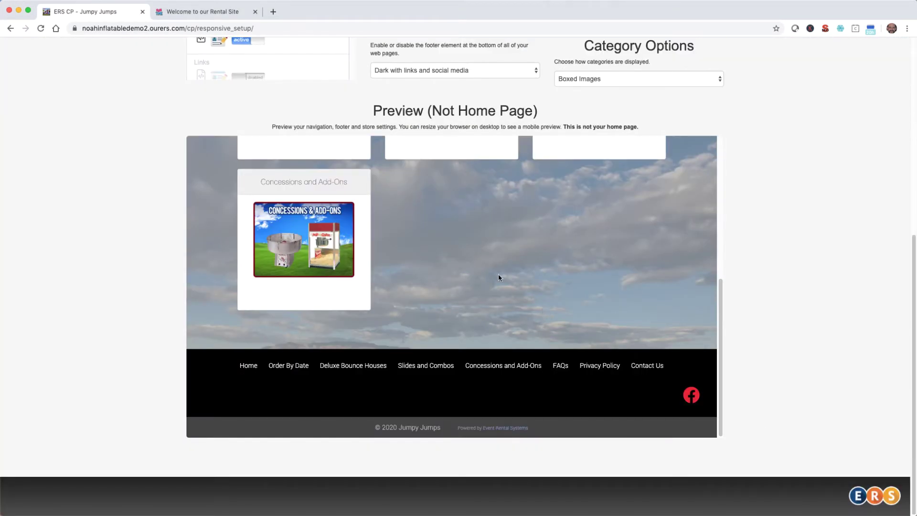
# Step: Apply the dark background tint to the store background and check the preview
pyautogui.scroll(5, 498, 277)
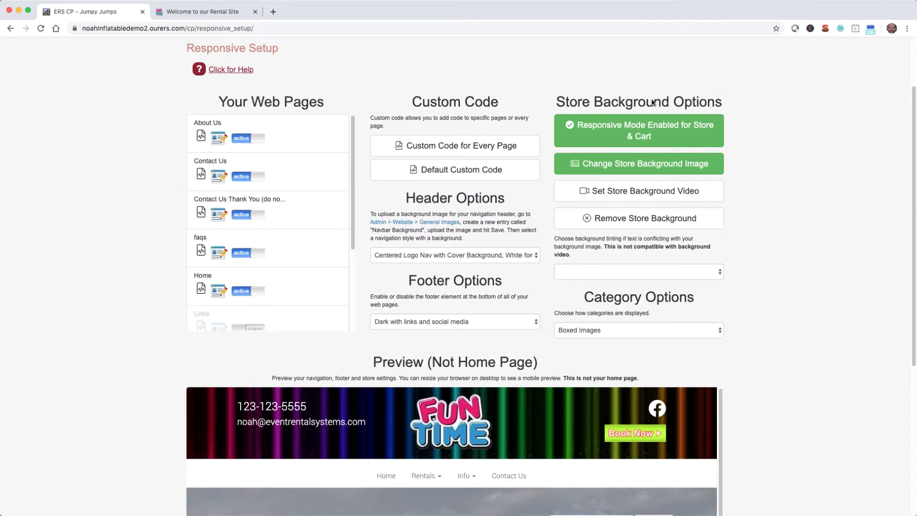
pyautogui.click(635, 272)
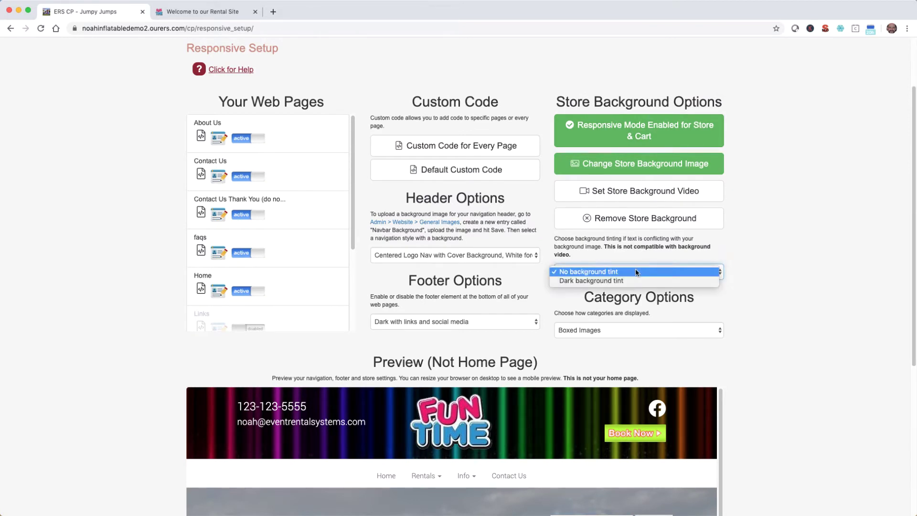
pyautogui.click(634, 281)
pyautogui.scroll(-5, 635, 282)
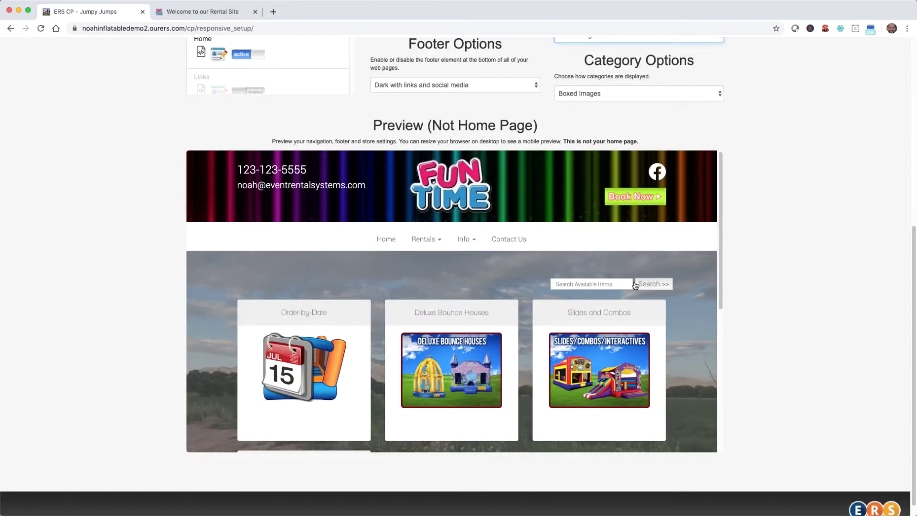
pyautogui.scroll(-1, 635, 285)
# Step: Try the "Actual Image with Title" category display, and restore it to "Boxed Images"
pyautogui.click(666, 80)
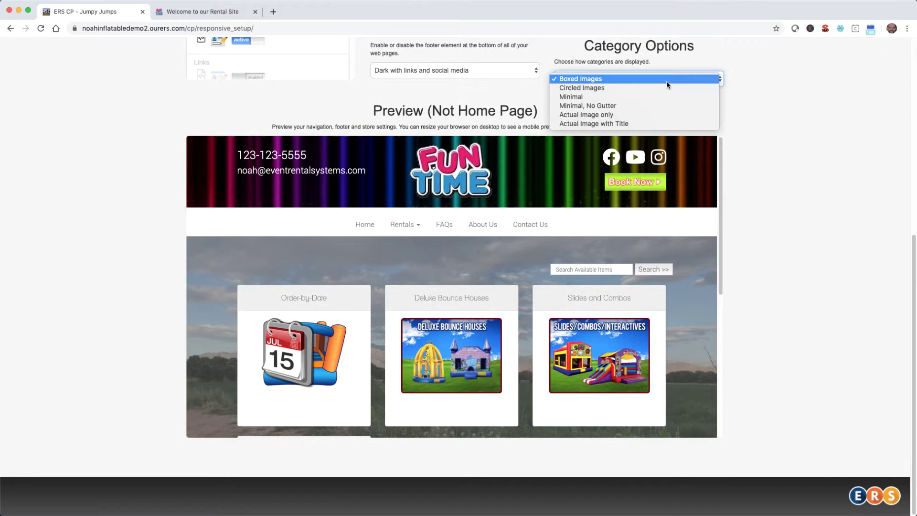
pyautogui.click(644, 122)
pyautogui.click(645, 79)
pyautogui.click(652, 34)
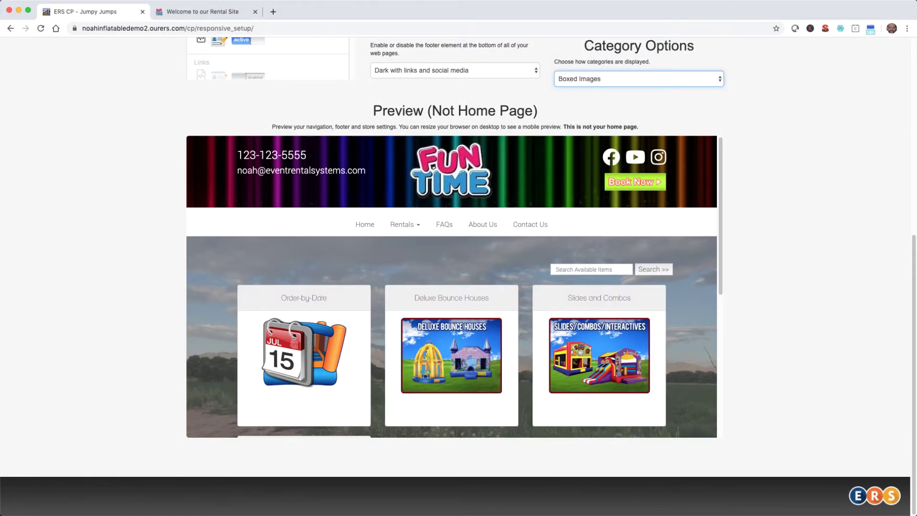
# Step: Try the "Light with center logo and links" footer, and restore it to "Dark with links and social media"
pyautogui.hotkey('shift', 'Tab')
pyautogui.press('space')
pyautogui.press('Down')
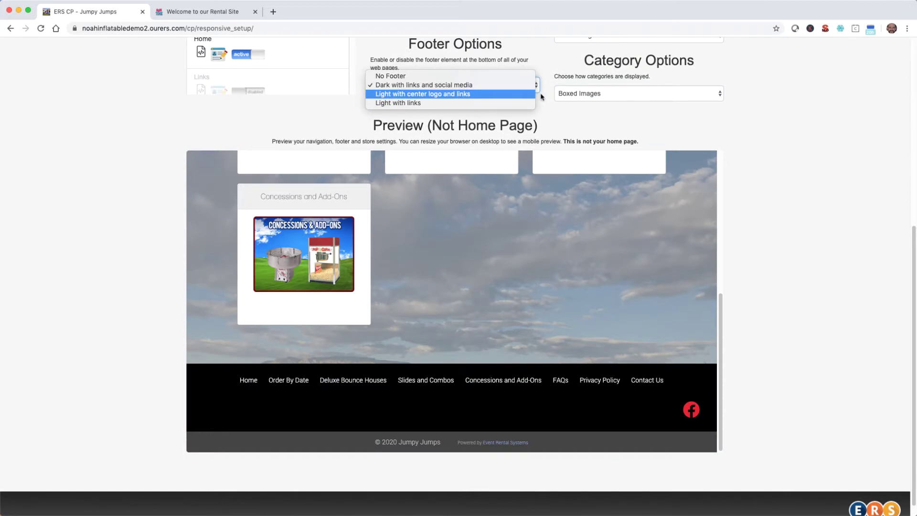
pyautogui.click(482, 94)
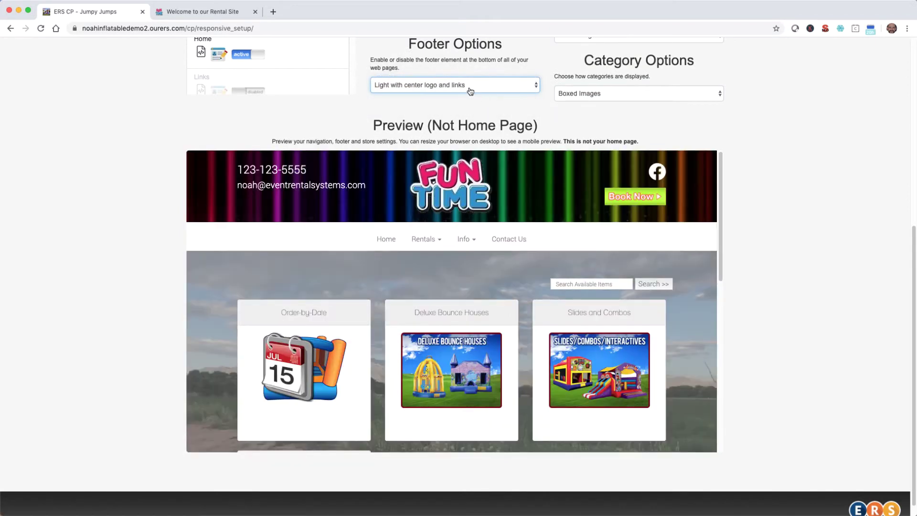
pyautogui.click(474, 89)
pyautogui.click(467, 78)
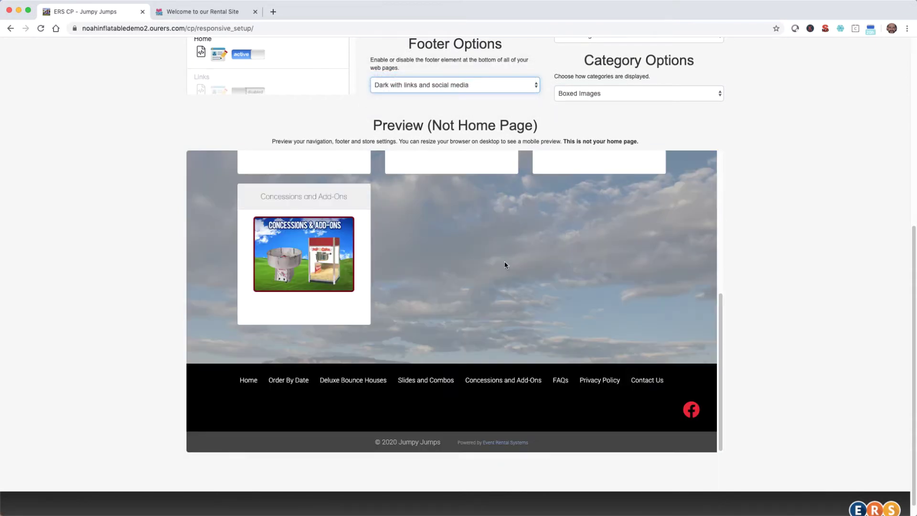
# Step: In System Settings, enter the YouTube and Instagram account names under Social Networking and save them
pyautogui.scroll(7, 506, 265)
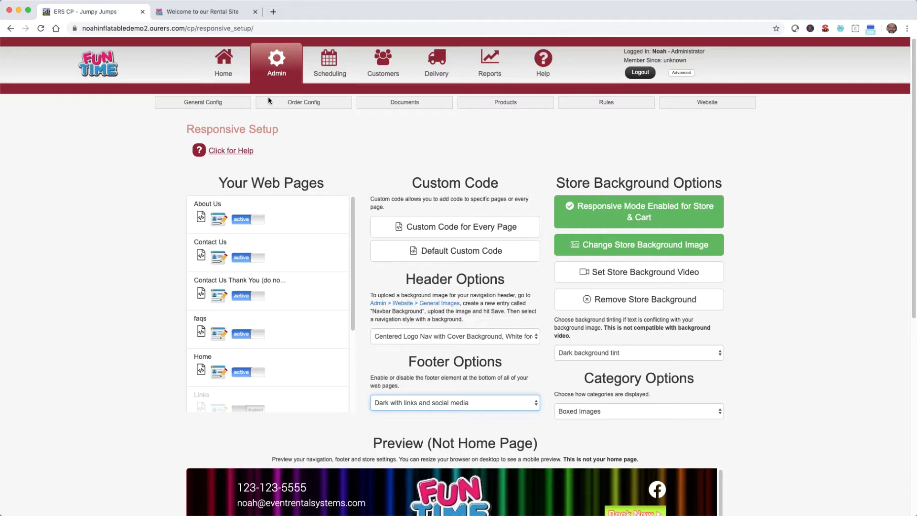
pyautogui.moveTo(199, 102)
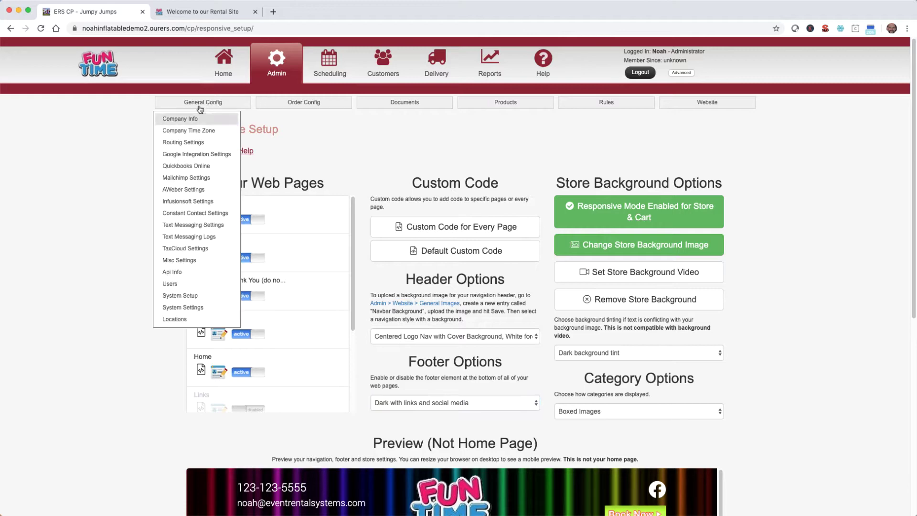
pyautogui.click(193, 307)
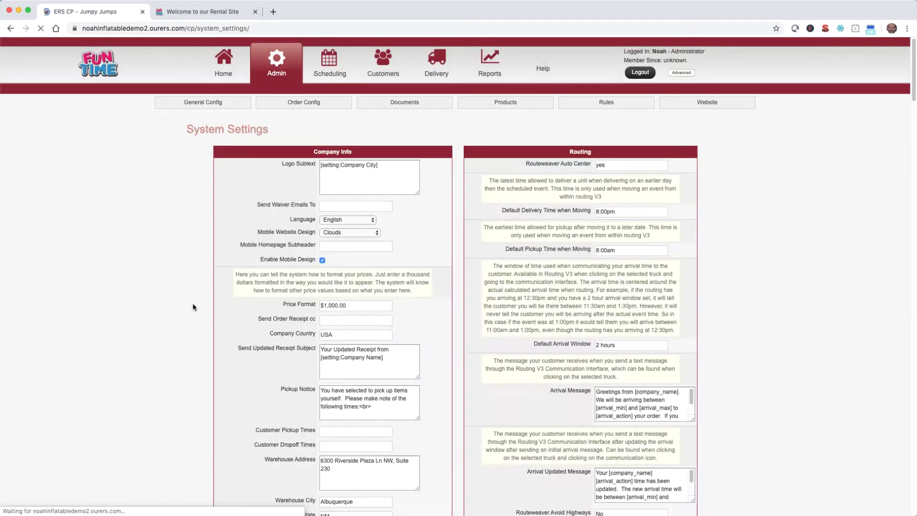
pyautogui.scroll(-20, 193, 304)
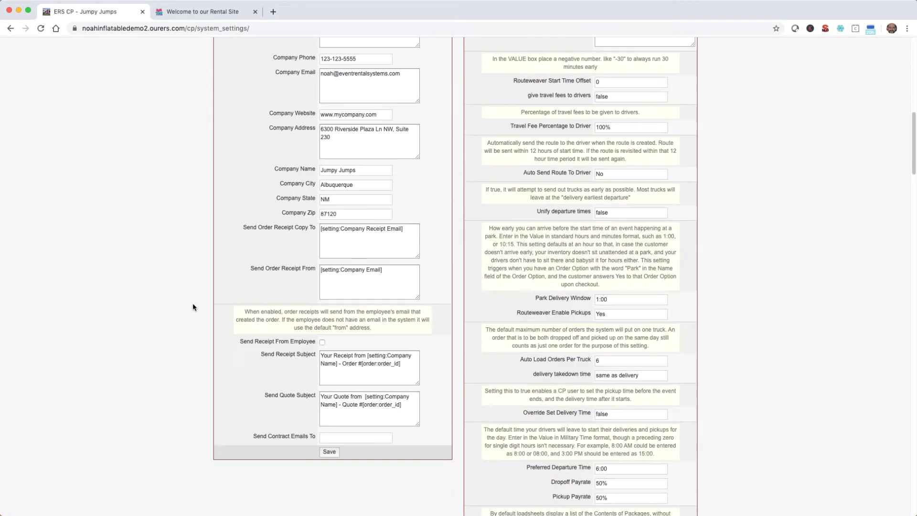
pyautogui.scroll(-20, 193, 304)
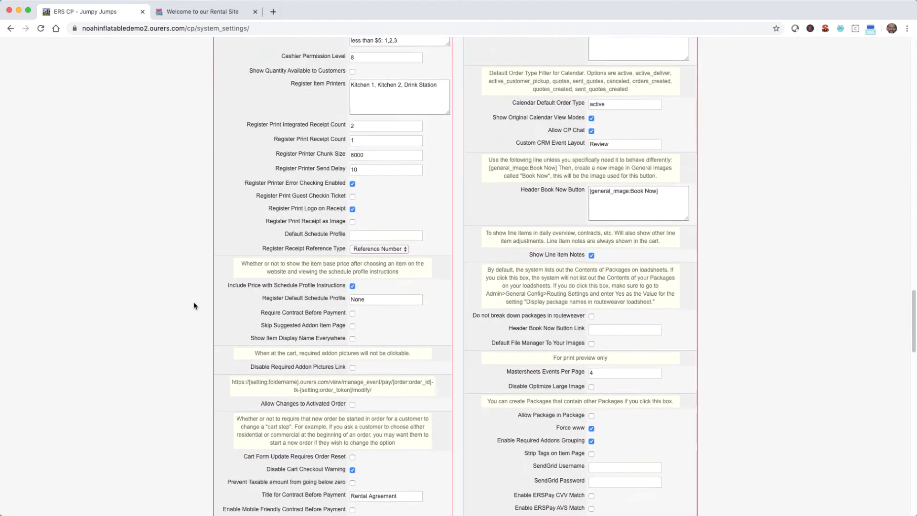
pyautogui.scroll(-3, 194, 305)
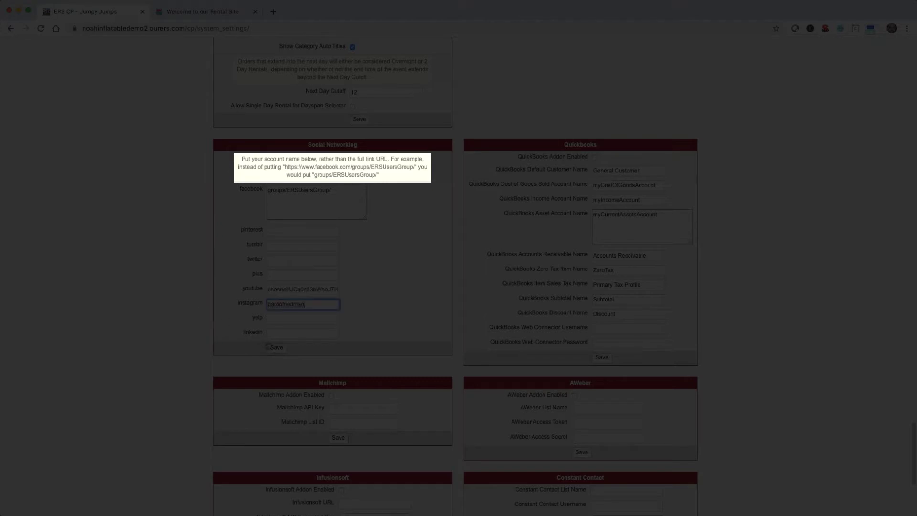
pyautogui.click(275, 347)
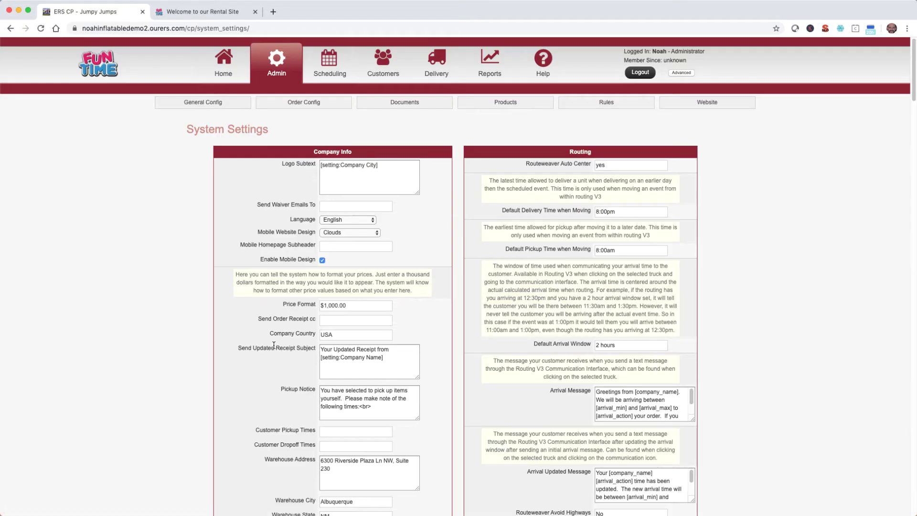
# Step: Go back to the Responsive Setup page to check the header's social media links in the preview
pyautogui.moveTo(691, 110)
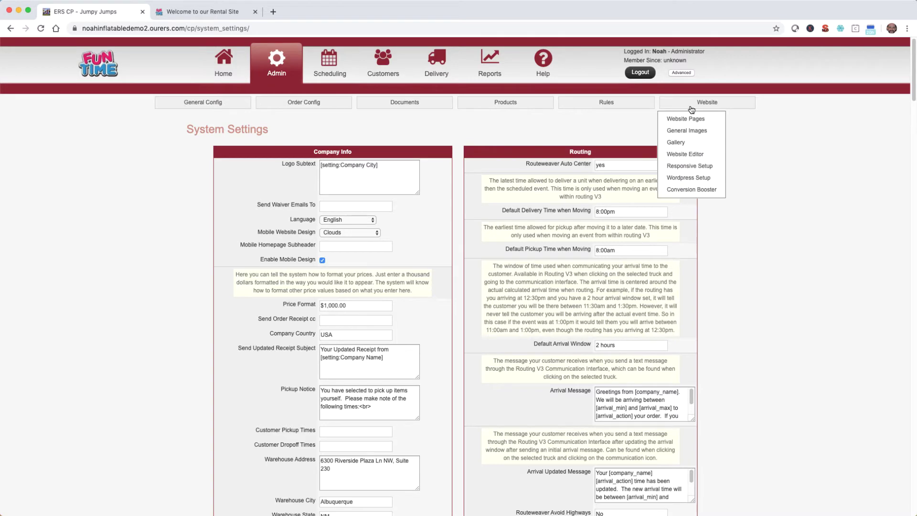
pyautogui.click(702, 165)
pyautogui.scroll(-1, 536, 302)
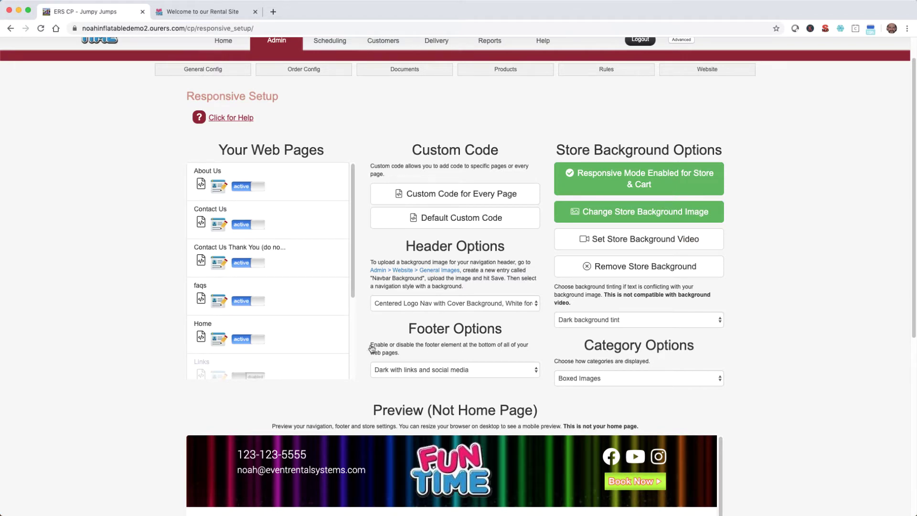
# Step: View the custom code editor for the Home page, close it, and open the custom code editor for every page
pyautogui.click(200, 338)
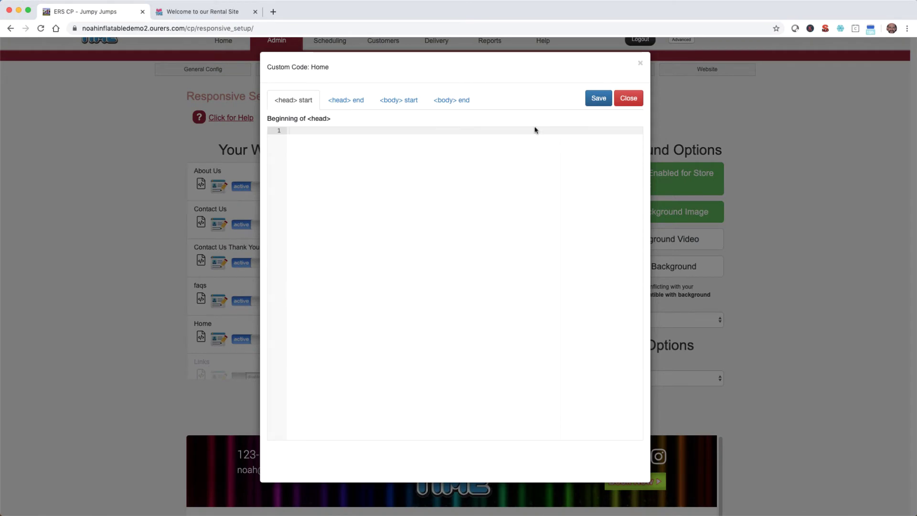
pyautogui.click(640, 63)
pyautogui.click(472, 191)
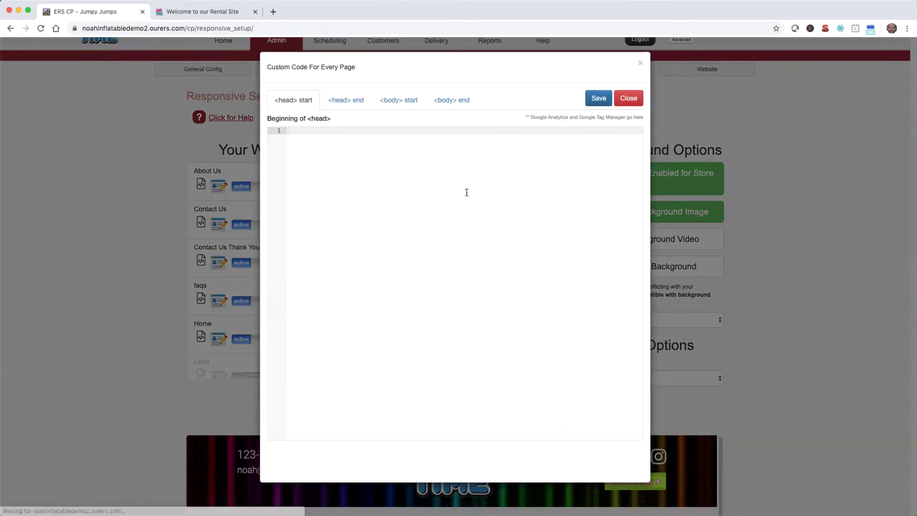
# Step: Close the custom code editor for every page and open the Home page in the website editor
pyautogui.press('Escape')
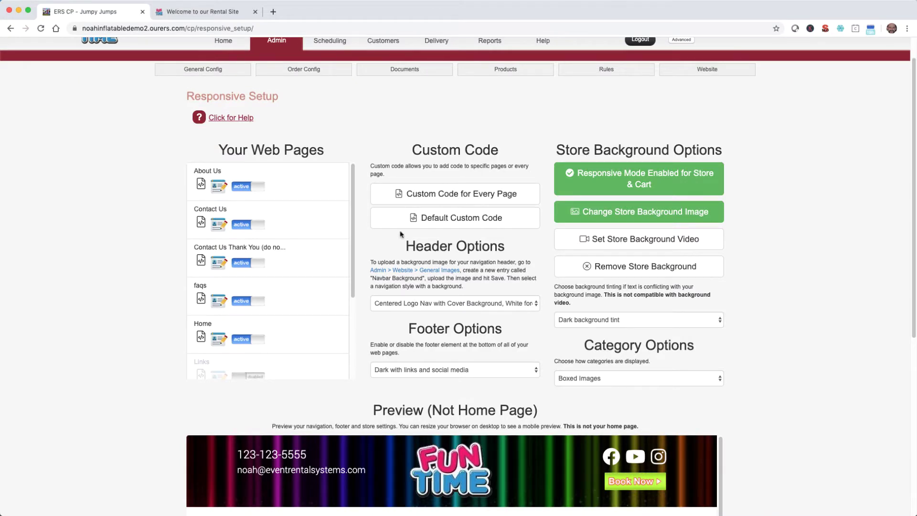
pyautogui.click(221, 337)
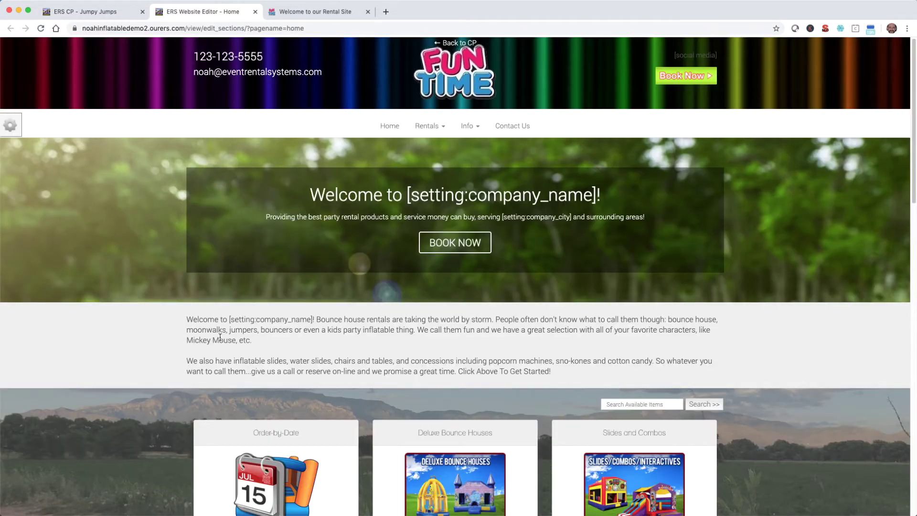
pyautogui.moveTo(221, 340)
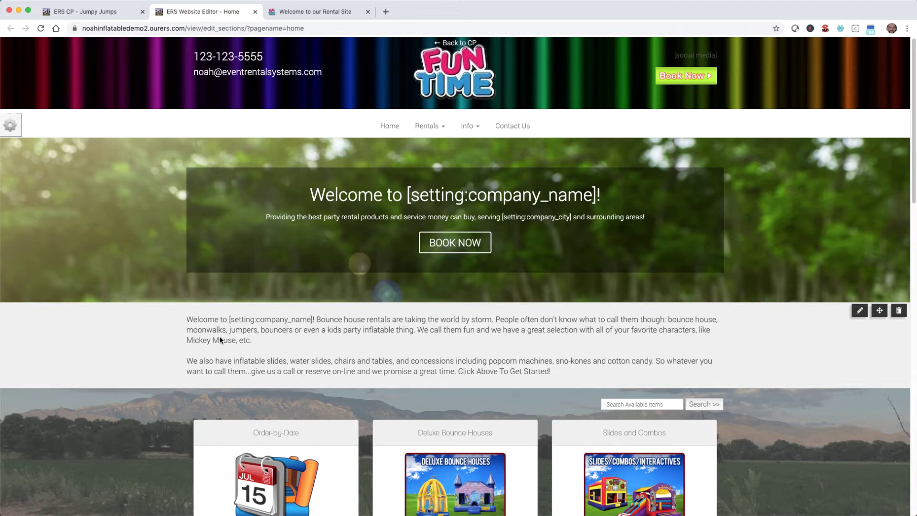
# Step: View the banner's background image choices and the welcome paragraph's editable text, and close them without changes
pyautogui.click(149, 255)
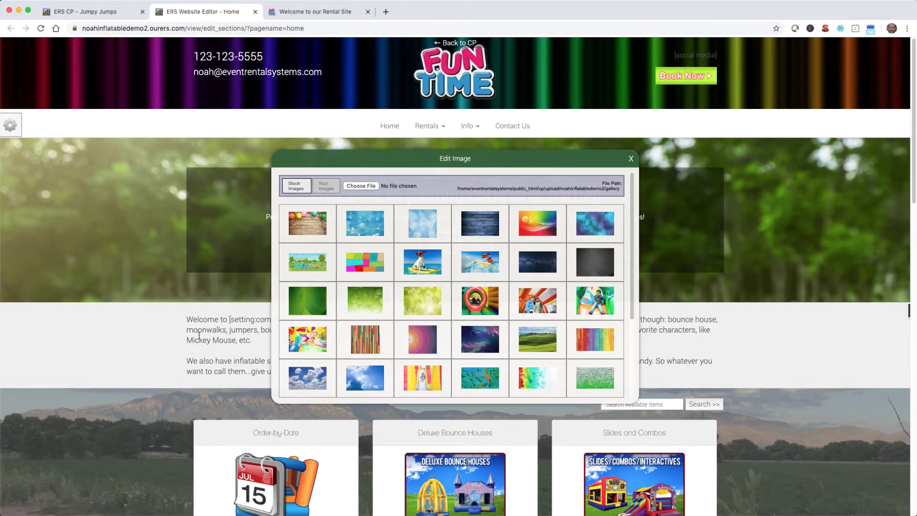
pyautogui.click(202, 340)
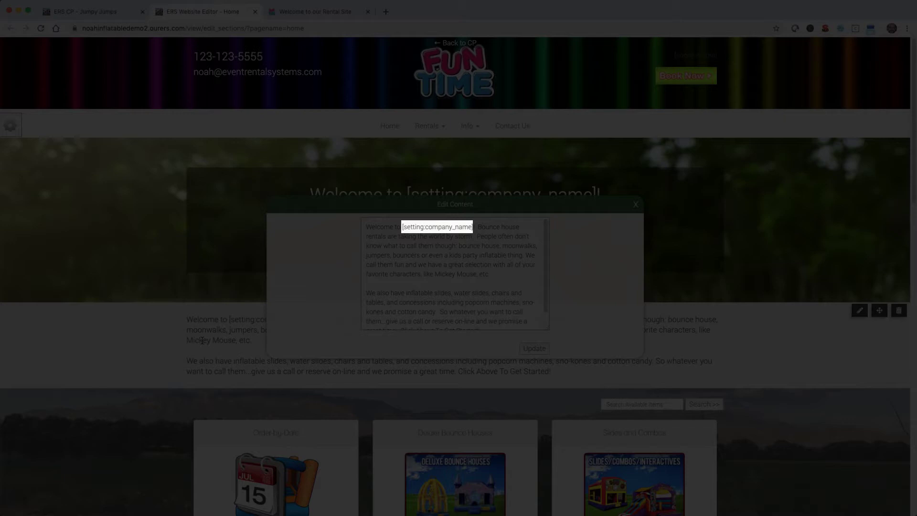
pyautogui.click(320, 13)
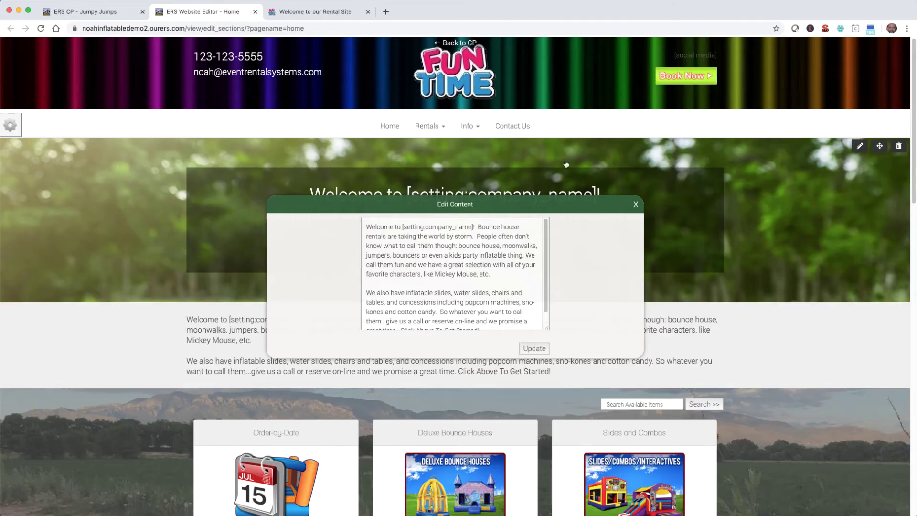
pyautogui.click(636, 207)
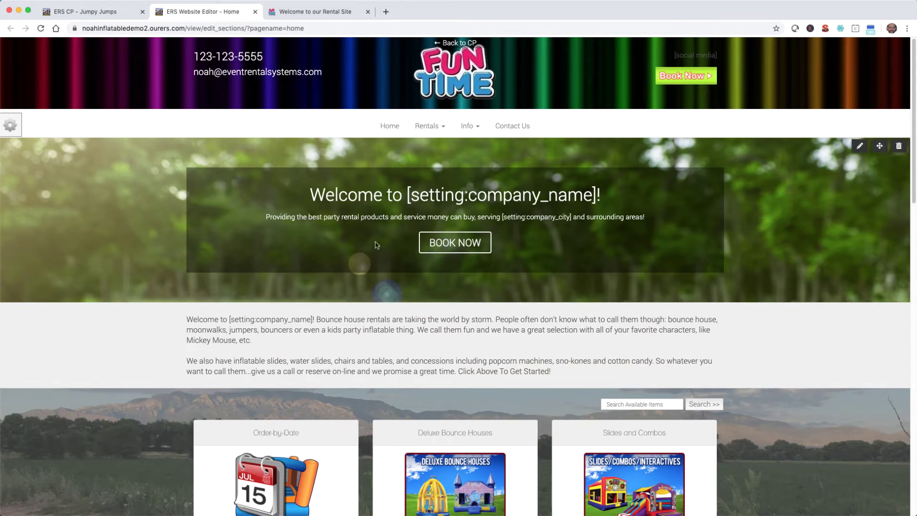
# Step: Add the section with text beside a small YouTube video, and place it between the welcome paragraph and the store categories
pyautogui.click(11, 126)
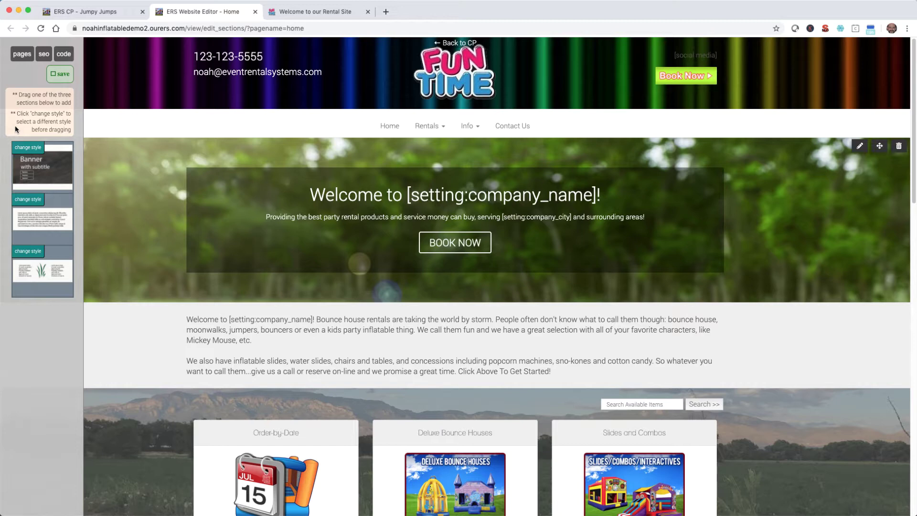
pyautogui.click(28, 147)
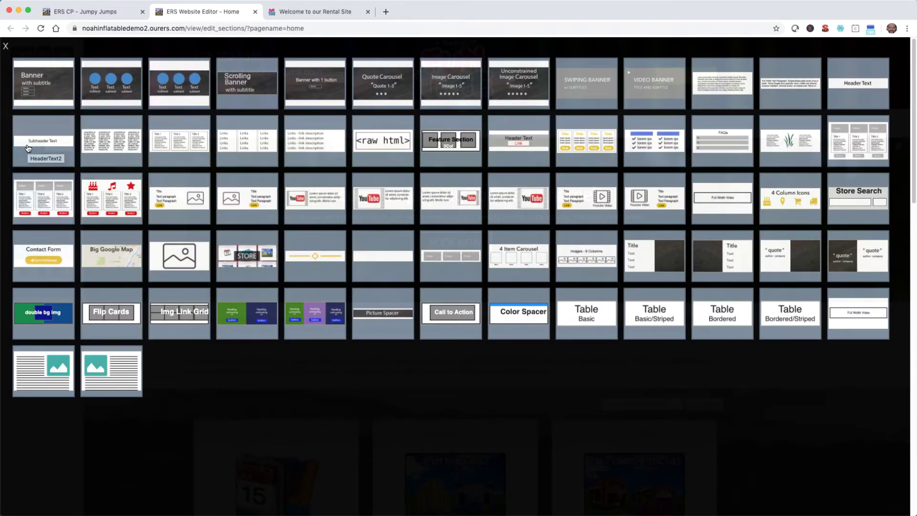
pyautogui.click(446, 200)
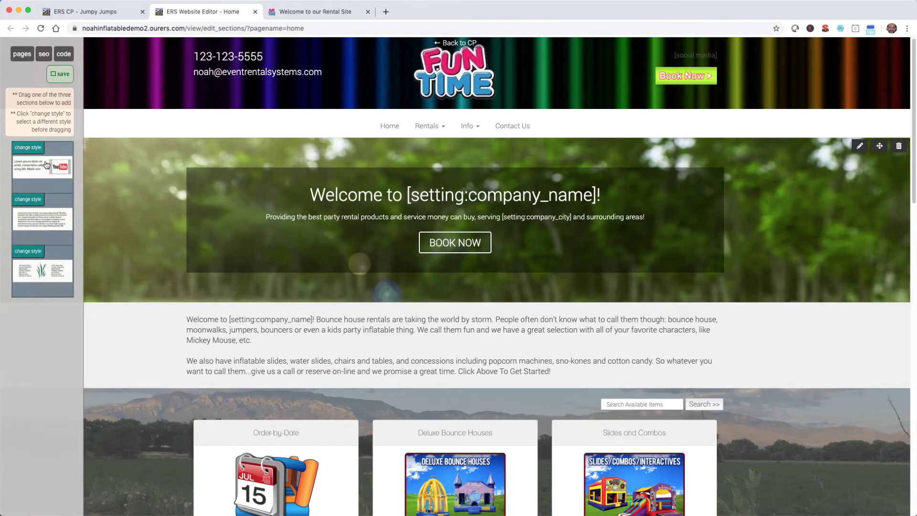
pyautogui.moveTo(47, 165); pyautogui.dragTo(426, 309)
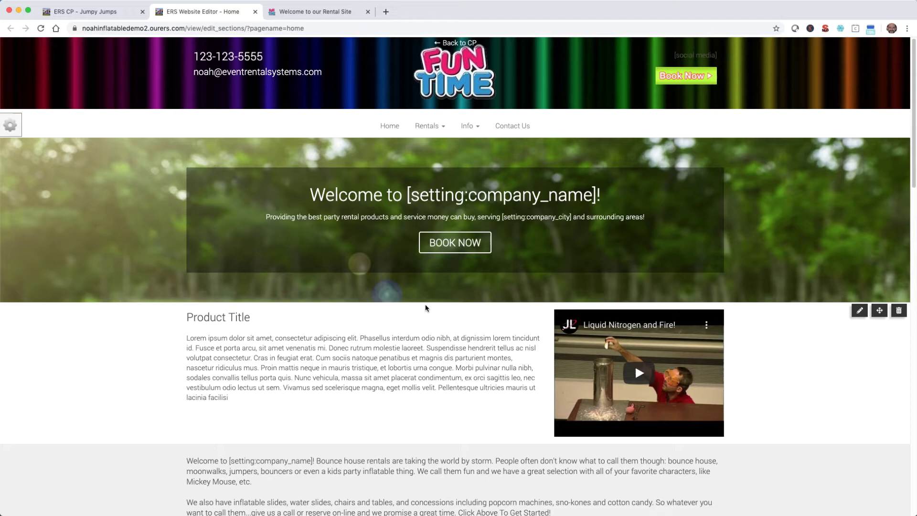
pyautogui.moveTo(880, 310); pyautogui.dragTo(794, 397)
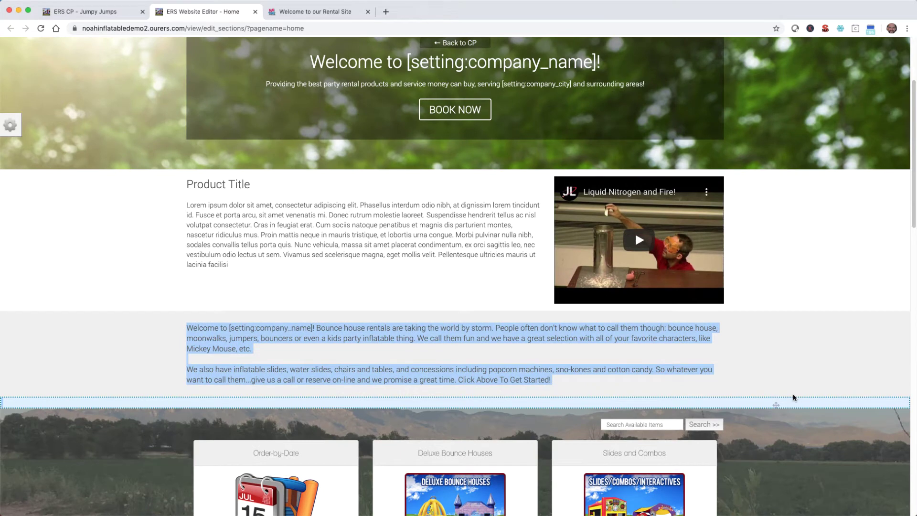
pyautogui.moveTo(794, 397); pyautogui.dragTo(794, 397)
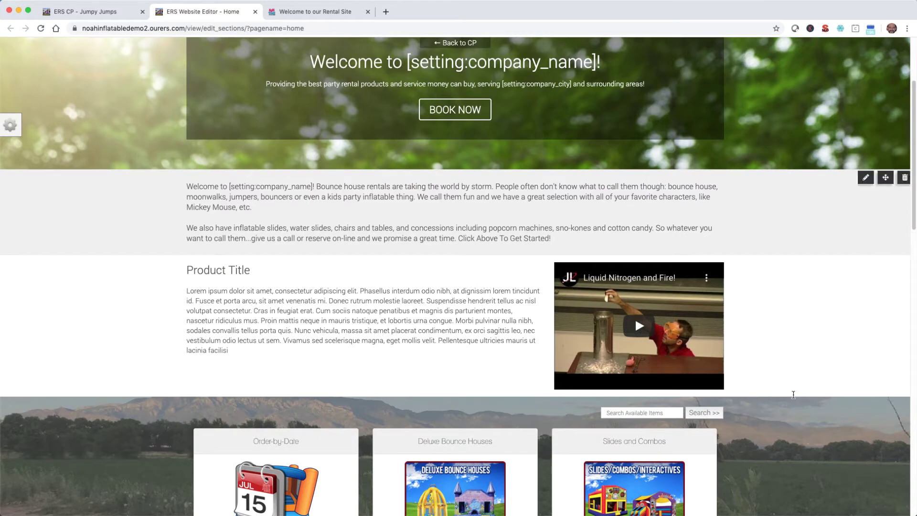
# Step: Open the new section's video link for editing, and copy the share link of YouTube's "DOG GETS PERSONAL WATER PARK FOR THIRD BIRTHDAY"
pyautogui.click(641, 322)
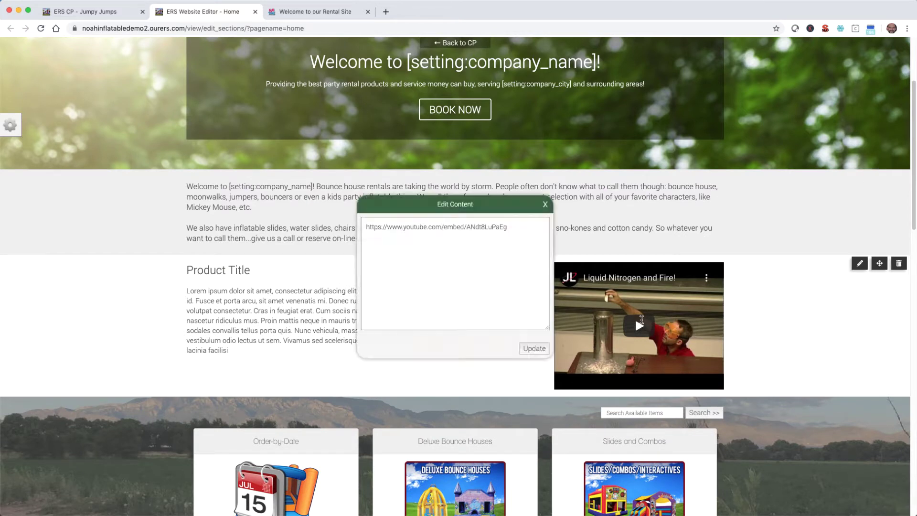
pyautogui.click(385, 12)
pyautogui.press('super+v')
pyautogui.press('Return')
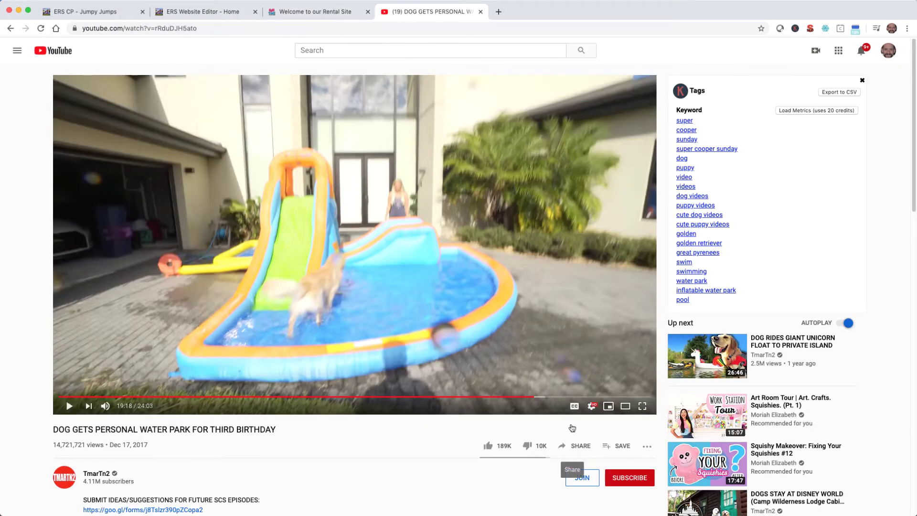
pyautogui.click(583, 452)
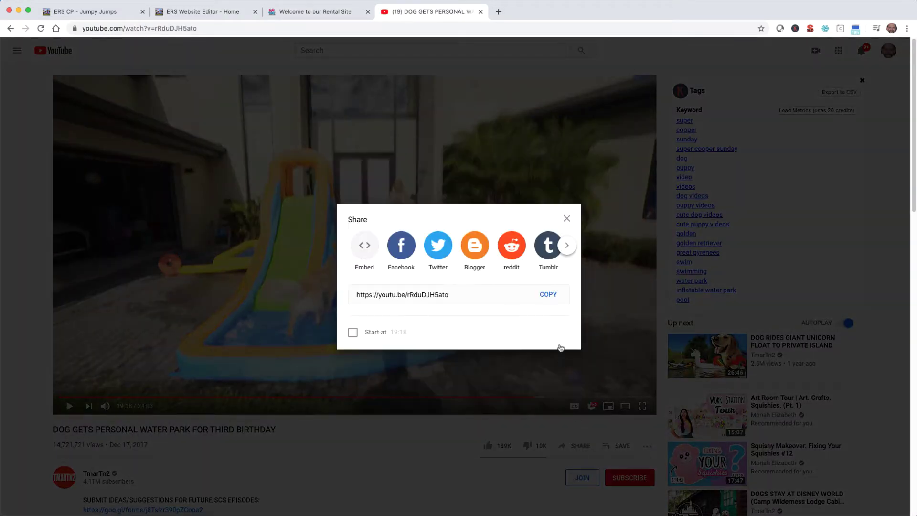
pyautogui.click(549, 296)
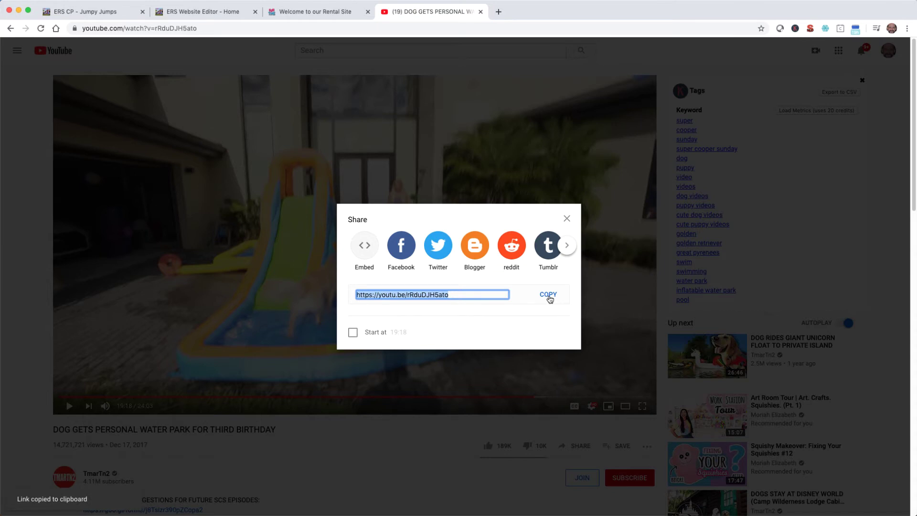
pyautogui.click(222, 11)
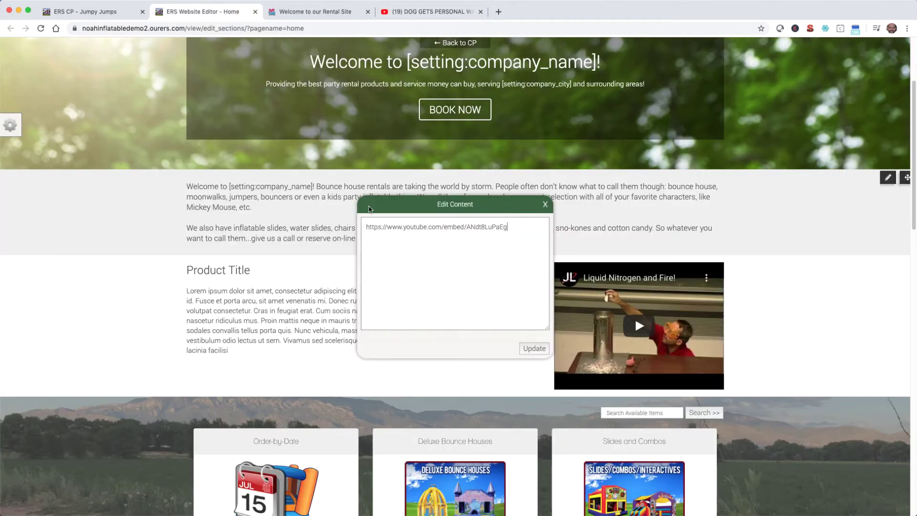
pyautogui.hotkey('shift', 'Left')
pyautogui.hotkey('shift', 'Left')
pyautogui.hotkey('shift', 'Left')
pyautogui.hotkey('shift', 'Left')
pyautogui.hotkey('shift', 'Left')
pyautogui.hotkey('shift', 'Left')
pyautogui.hotkey('shift', 'Left')
pyautogui.hotkey('shift', 'Left')
pyautogui.hotkey('shift', 'Left')
pyautogui.hotkey('shift', 'Left')
pyautogui.hotkey('shift', 'Left')
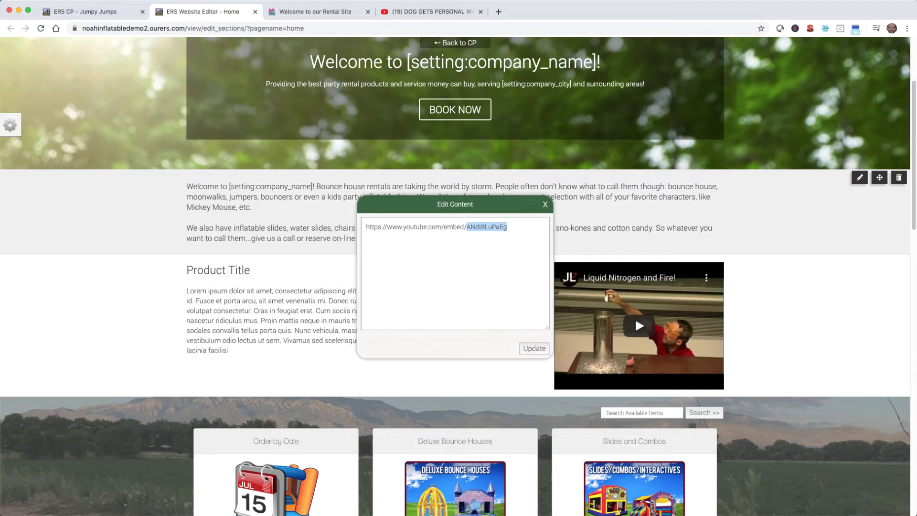
pyautogui.press('super+v')
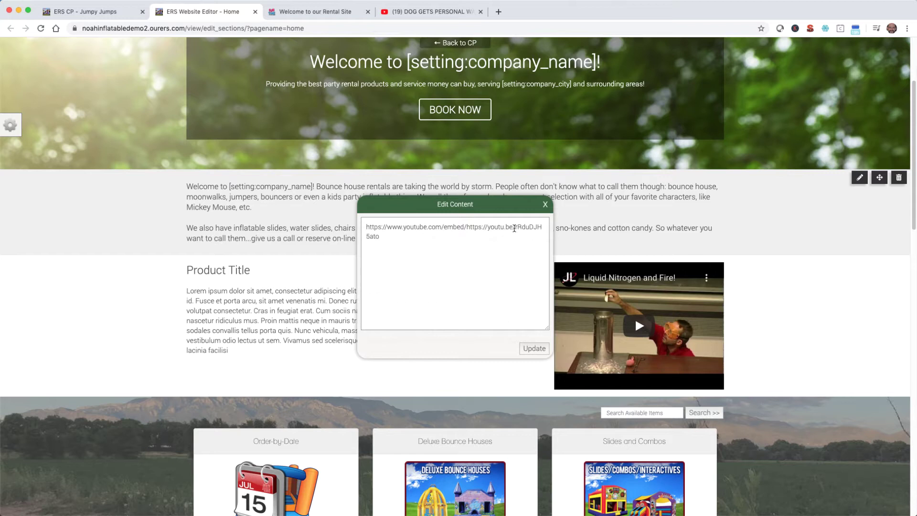
pyautogui.moveTo(515, 228); pyautogui.dragTo(468, 229)
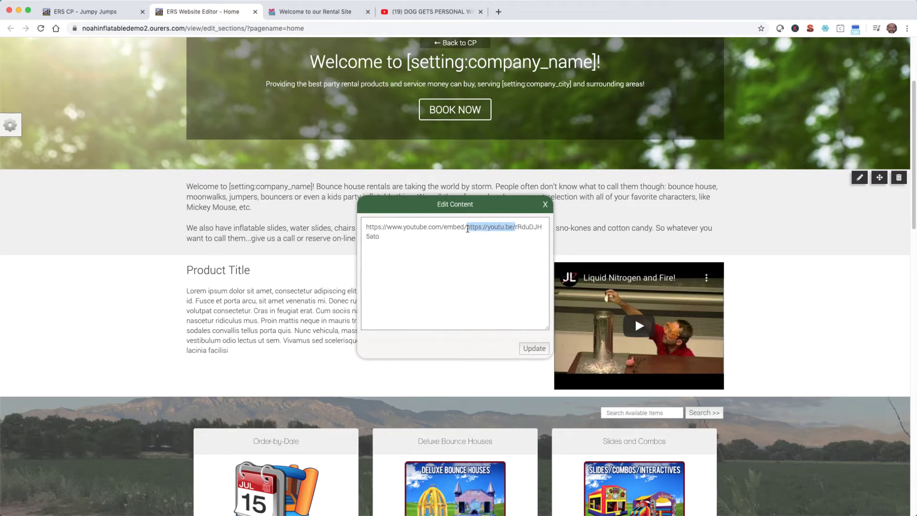
pyautogui.press('BackSpace')
pyautogui.click(534, 349)
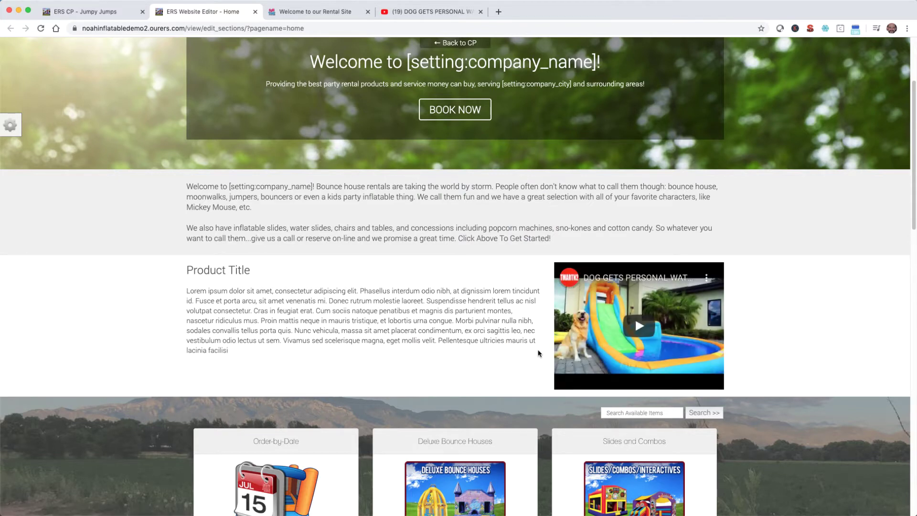
# Step: Change the video section's title to "Even Dogs Love our Waterslides!"
pyautogui.click(214, 269)
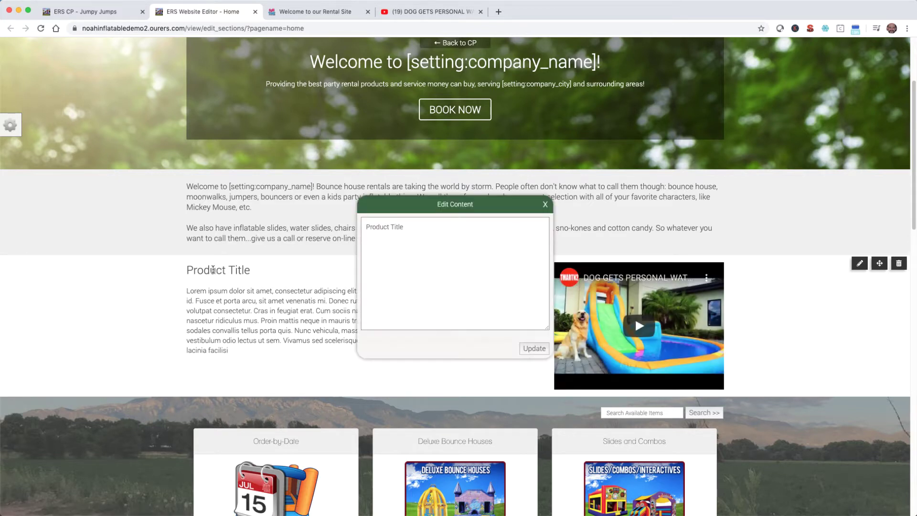
pyautogui.press('super+a')
pyautogui.press('super+v')
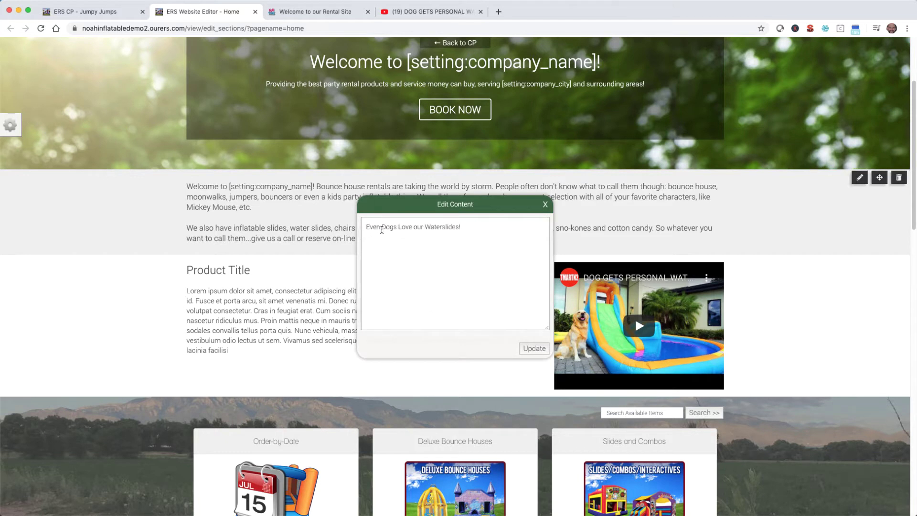
pyautogui.click(528, 349)
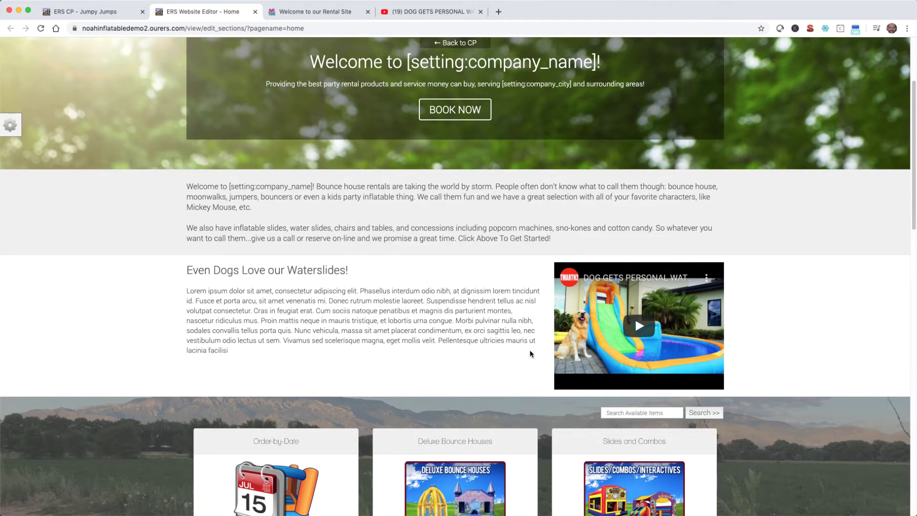
# Step: Save the Home page and reload the live rental site to check the new video section
pyautogui.moveTo(22, 140)
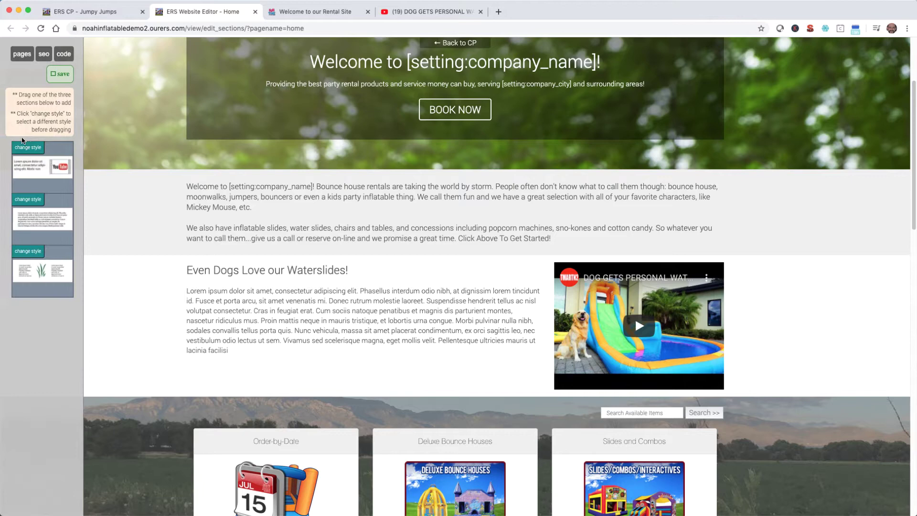
pyautogui.click(65, 74)
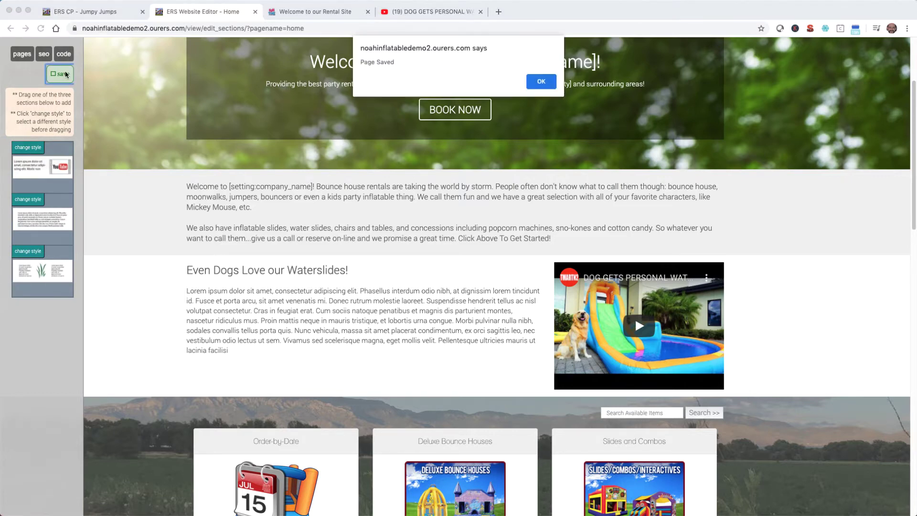
pyautogui.press('Return')
pyautogui.click(284, 13)
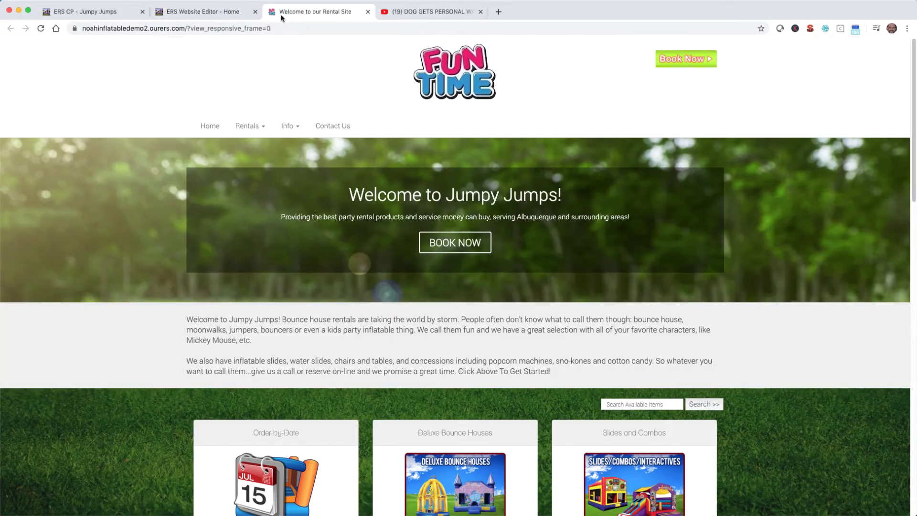
pyautogui.click(41, 28)
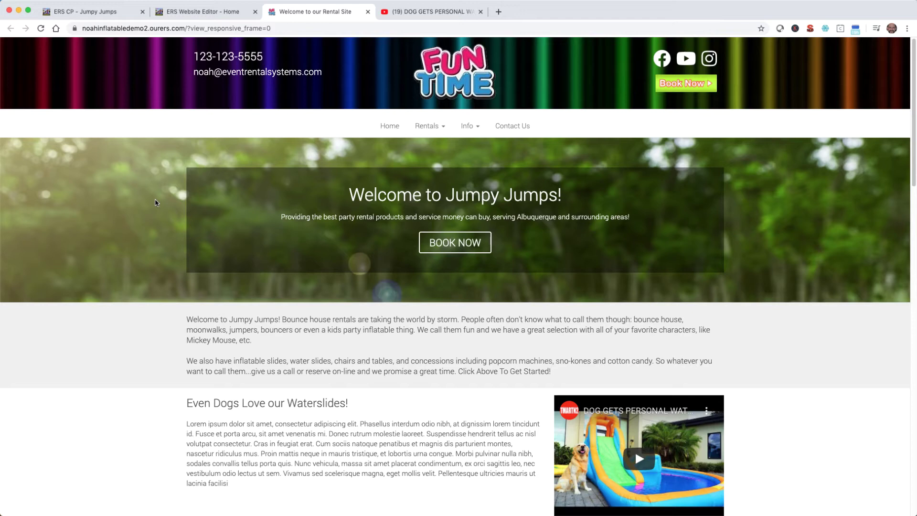
# Step: In the website editor, switch the video section to the layout with a larger video right of the text, and save the page
pyautogui.hotkey('ctrl', 'shift', 'Tab')
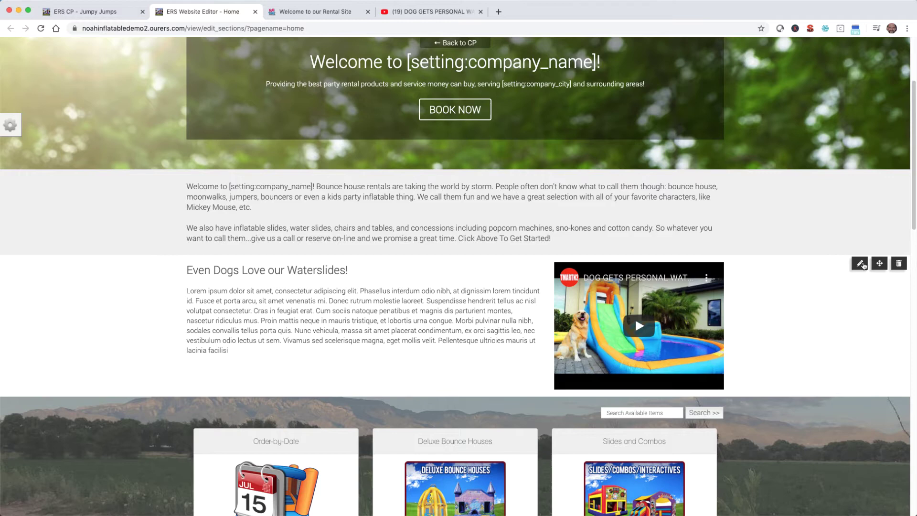
pyautogui.click(862, 264)
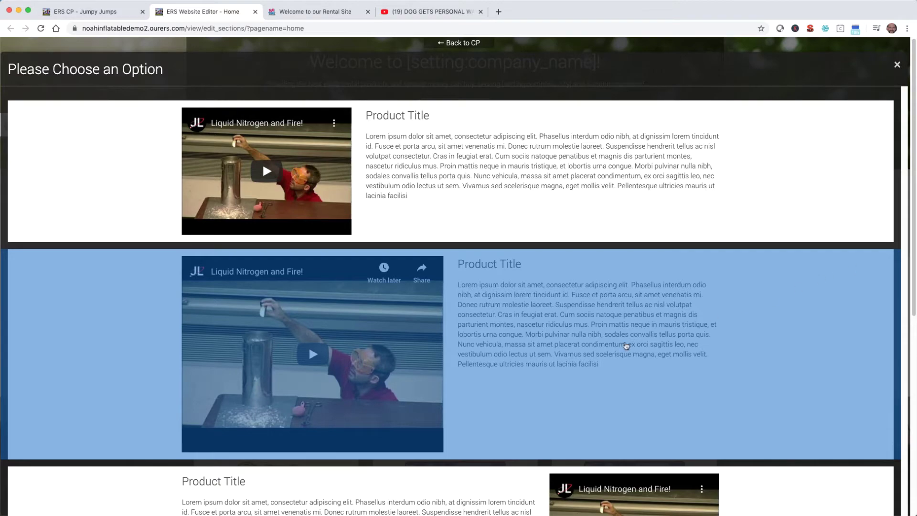
pyautogui.scroll(-5, 621, 347)
pyautogui.scroll(-2, 621, 347)
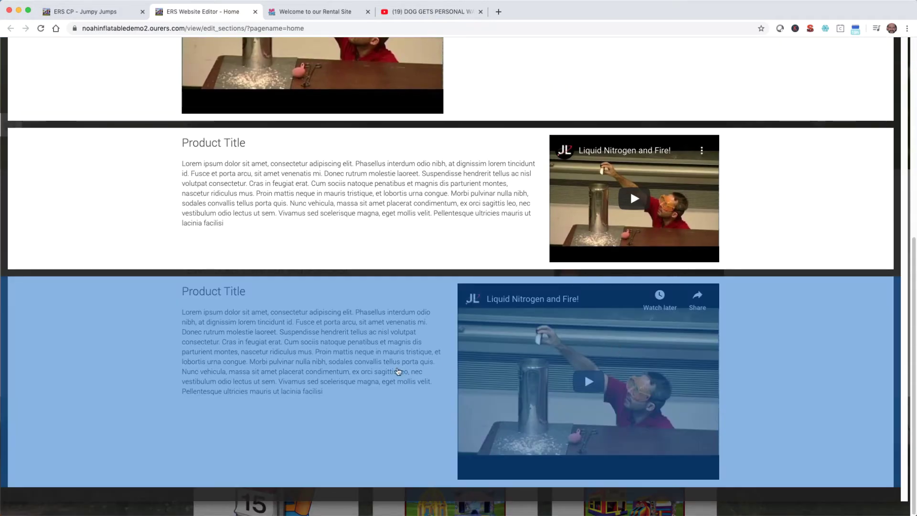
pyautogui.click(383, 369)
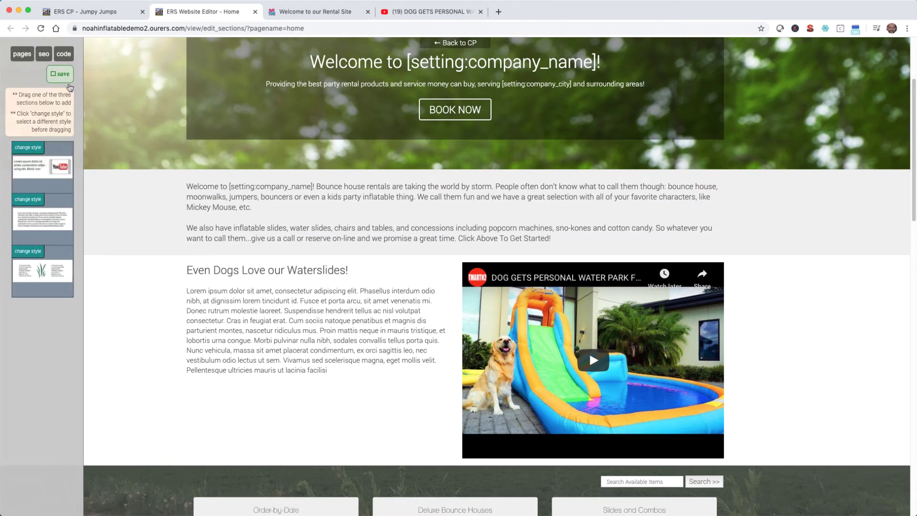
pyautogui.click(58, 75)
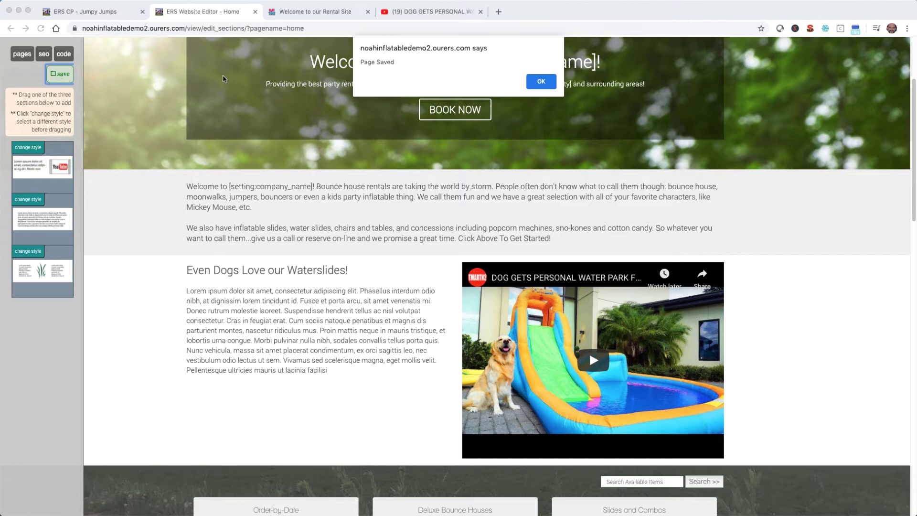
pyautogui.click(553, 83)
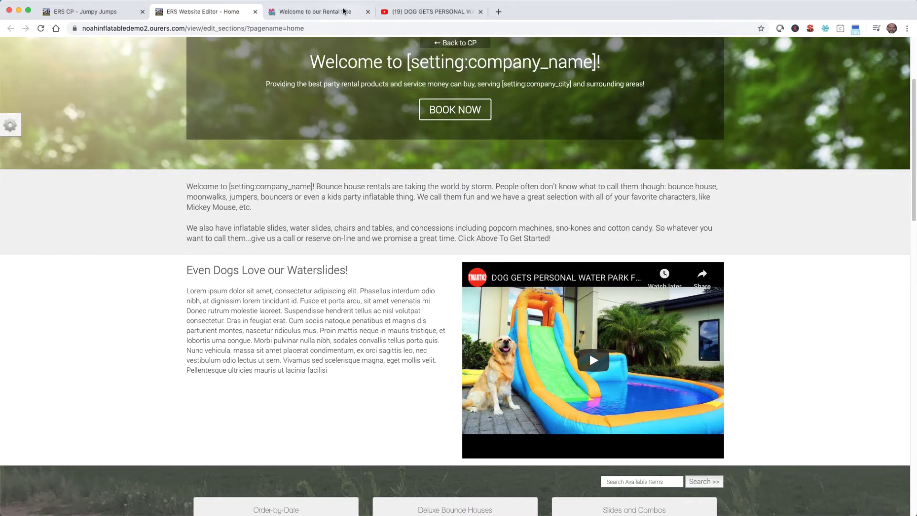
# Step: Reload the live rental site to check the video section's new layout
pyautogui.click(315, 11)
pyautogui.click(43, 28)
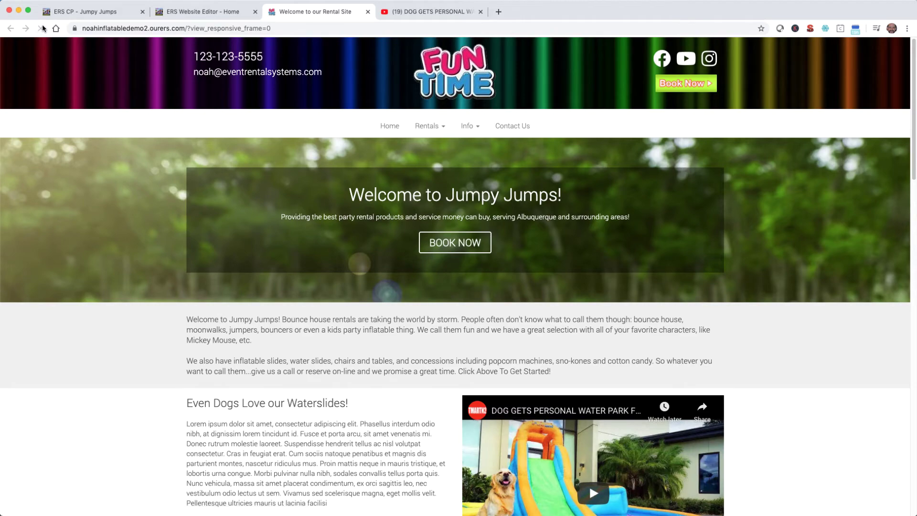
# Step: Return to the Home page in the website editor, open the welcome banner section's edit options and look through them
pyautogui.hotkey('ctrl', 'shift', 'Tab')
pyautogui.moveTo(858, 180)
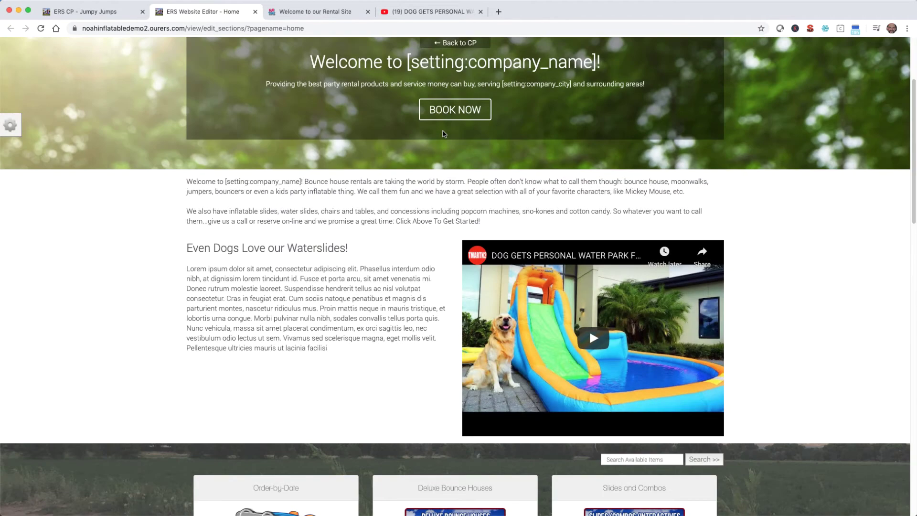
pyautogui.scroll(3, 444, 134)
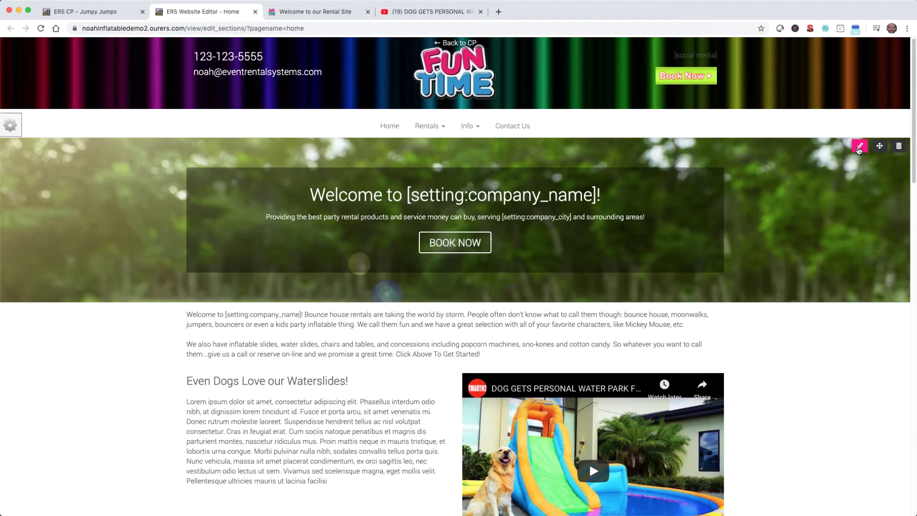
pyautogui.click(860, 146)
pyautogui.scroll(-10, 591, 215)
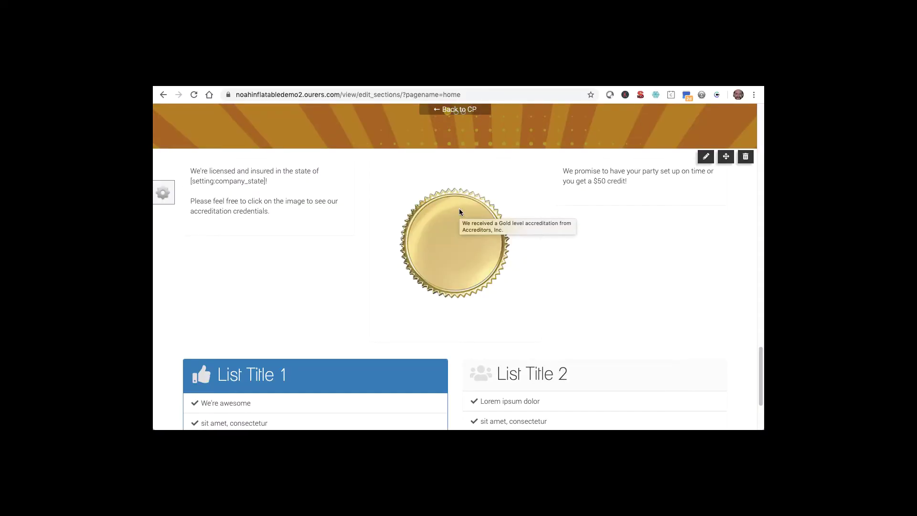
# Step: Apply the link /store/ to the photo of the little boy and open the paragraph beside it for editing
pyautogui.click(460, 210)
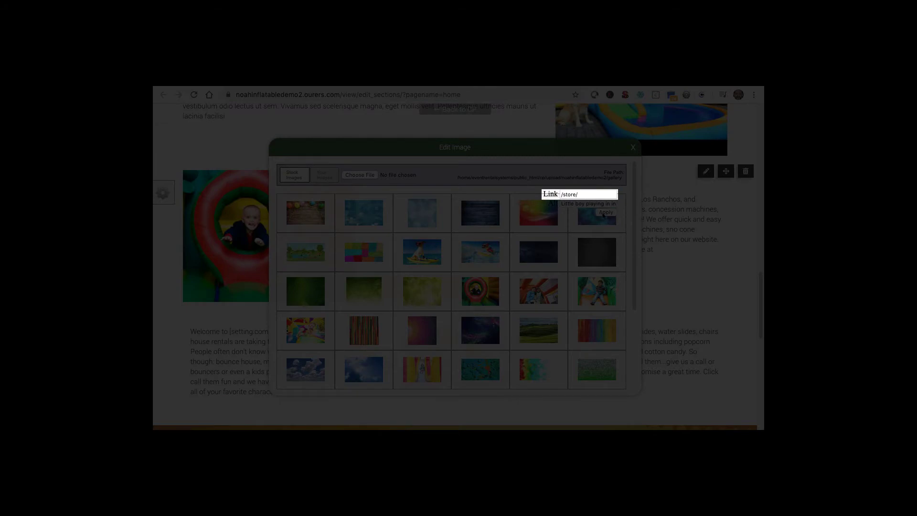
pyautogui.click(605, 213)
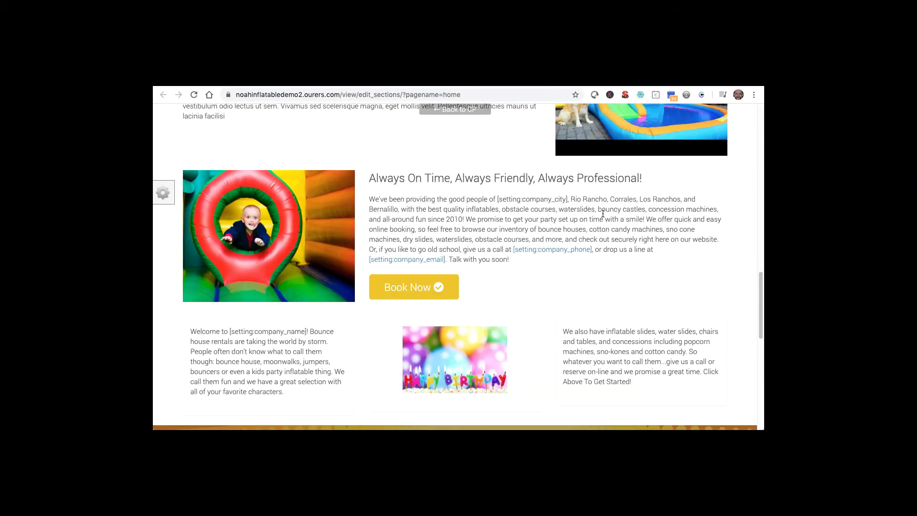
pyautogui.click(602, 213)
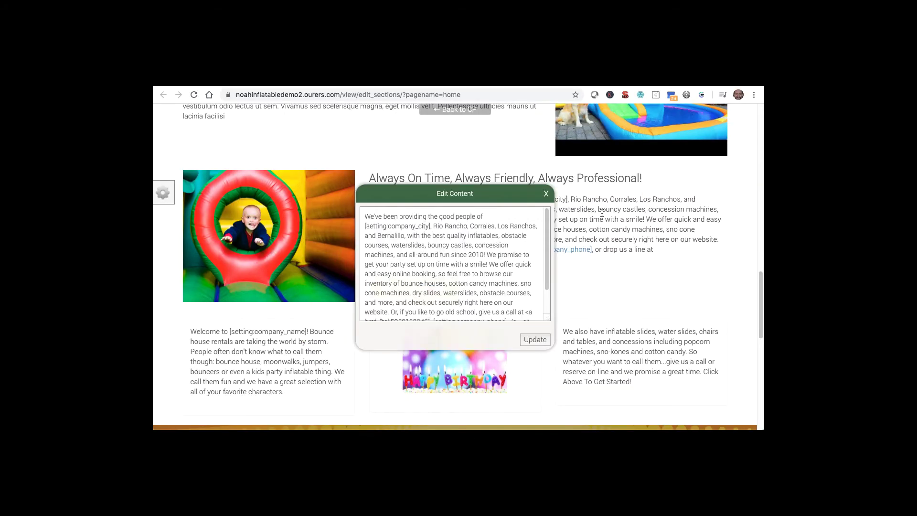
pyautogui.scroll(-1, 470, 259)
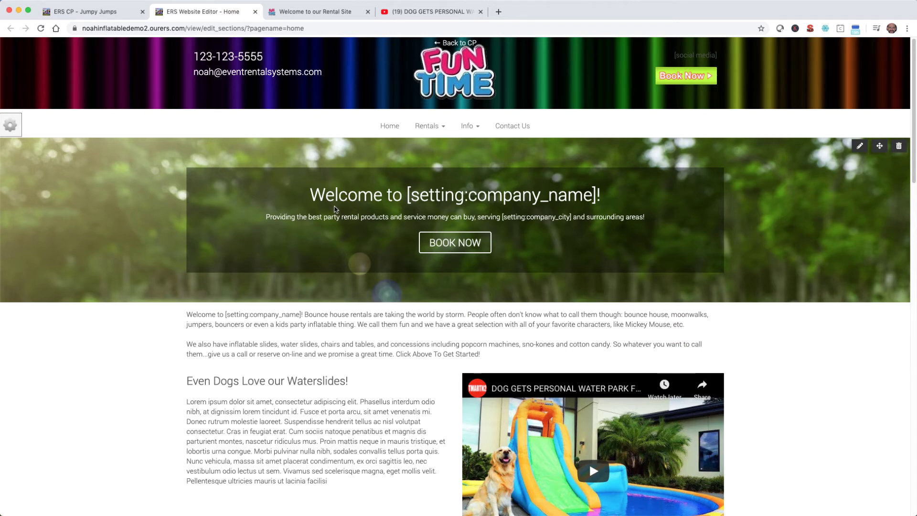
# Step: In the control panel, add and submit a new website page named "About Us" with the path /about_us/
pyautogui.hotkey('ctrl', 'Tab')
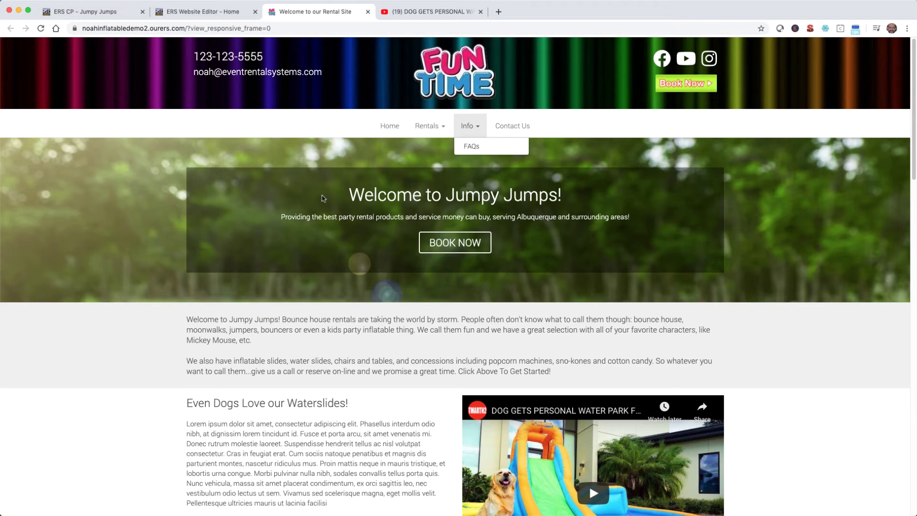
pyautogui.click(110, 12)
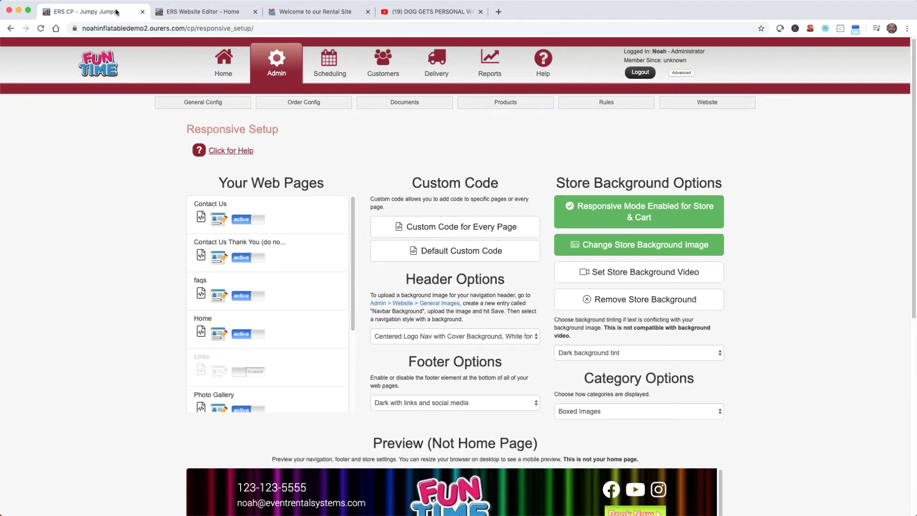
pyautogui.click(692, 105)
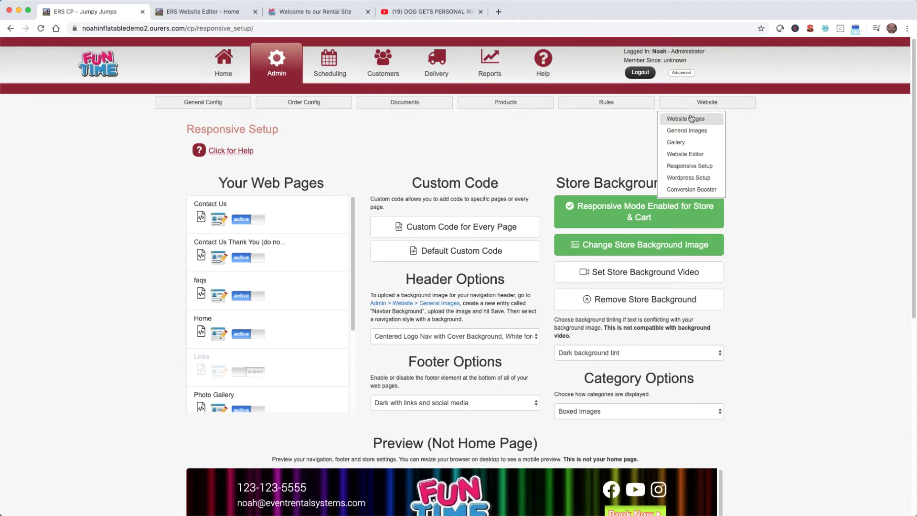
pyautogui.click(691, 119)
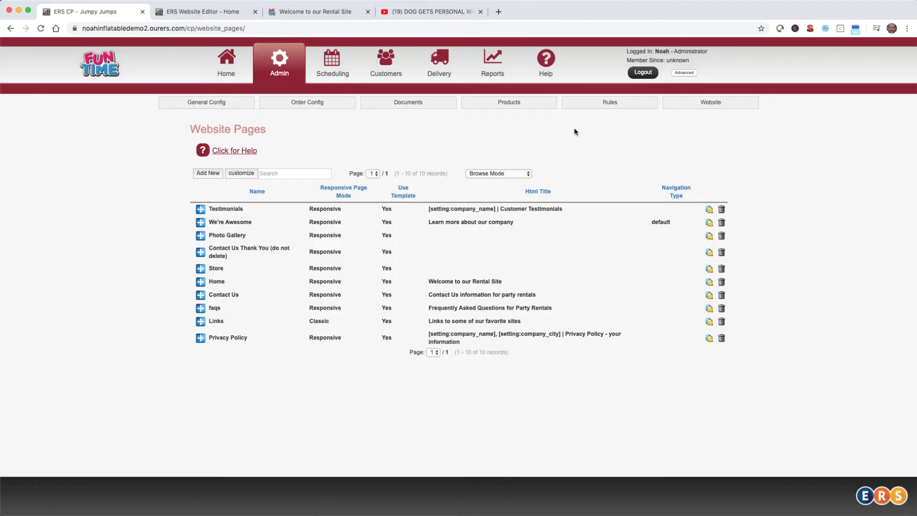
pyautogui.click(210, 173)
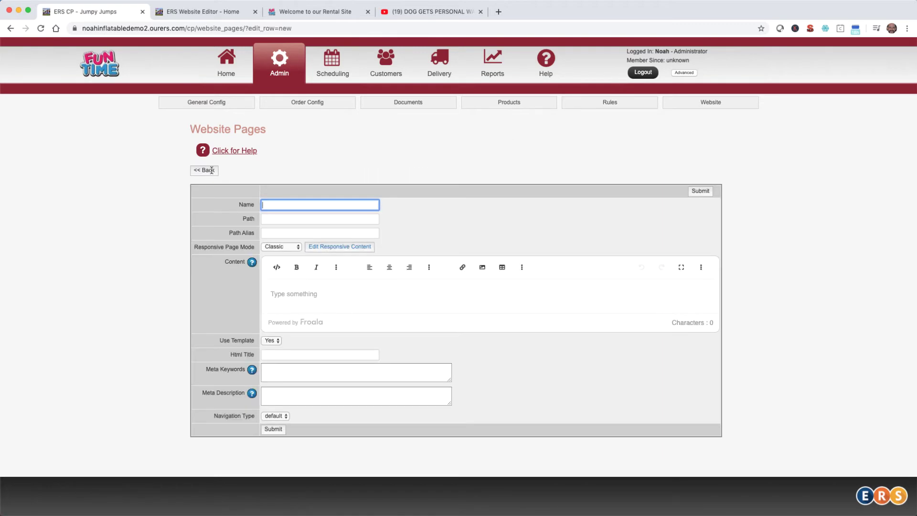
pyautogui.write('About Us')
pyautogui.press('Tab')
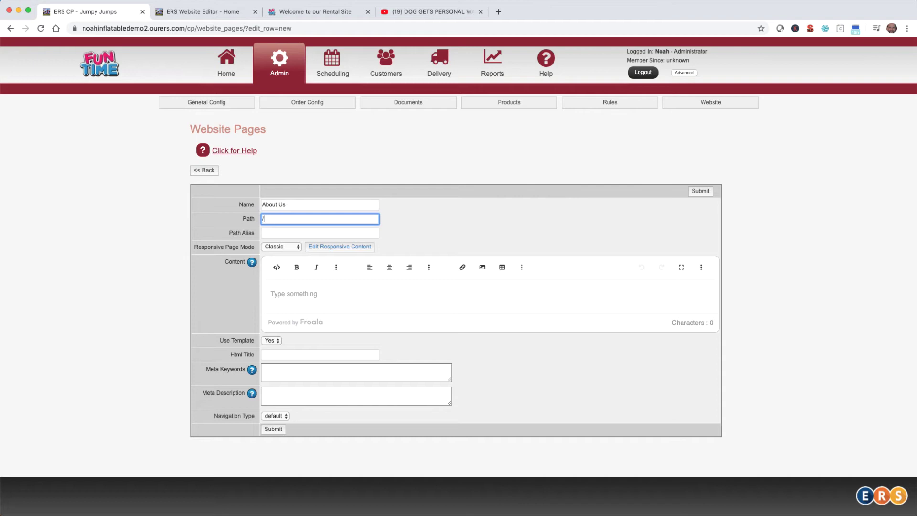
pyautogui.write('about_us/')
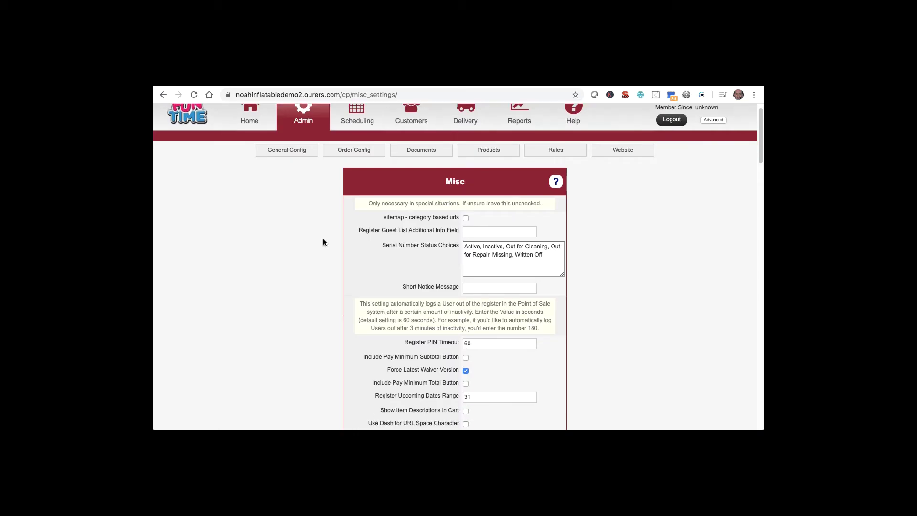
pyautogui.scroll(-10, 323, 241)
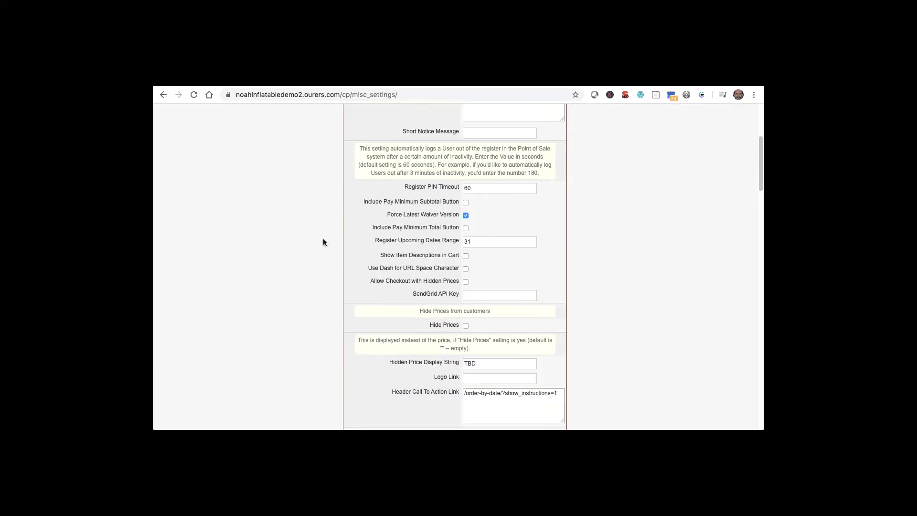
pyautogui.scroll(-15, 323, 241)
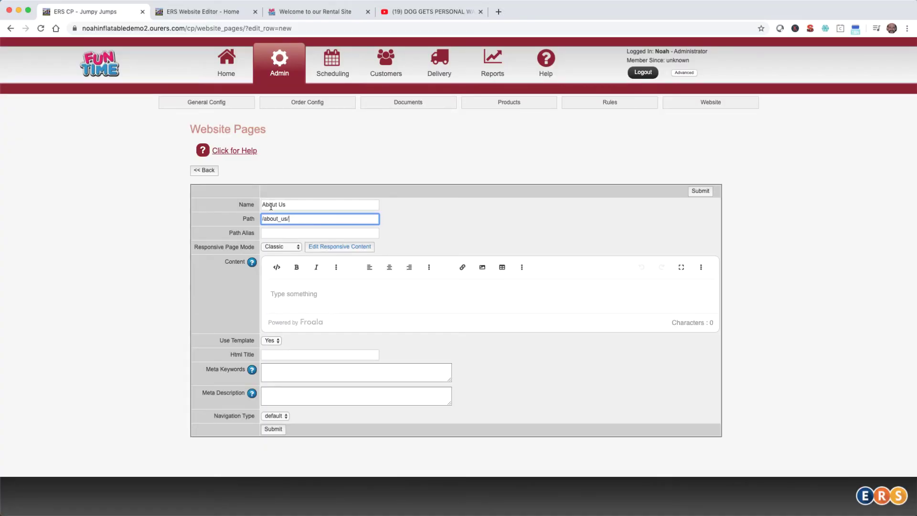
pyautogui.click(269, 430)
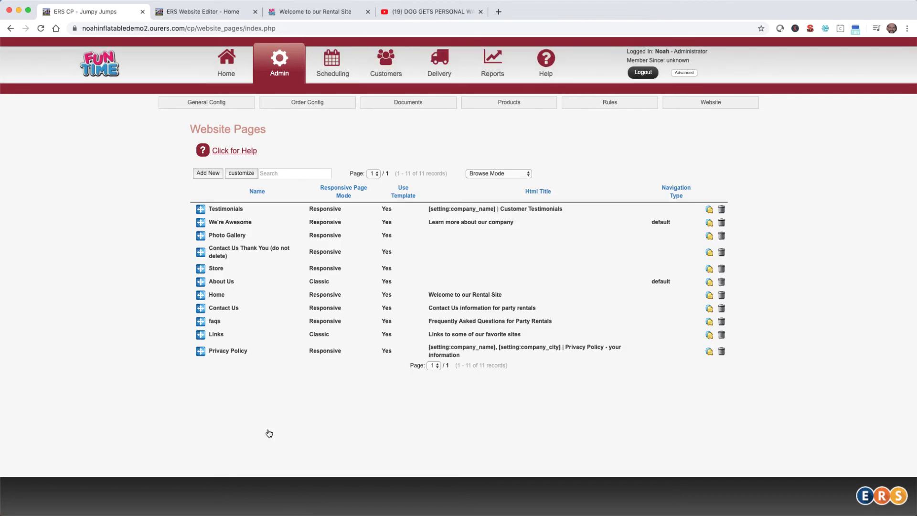
# Step: In Responsive Setup, activate responsive mode for the About Us page
pyautogui.click(684, 102)
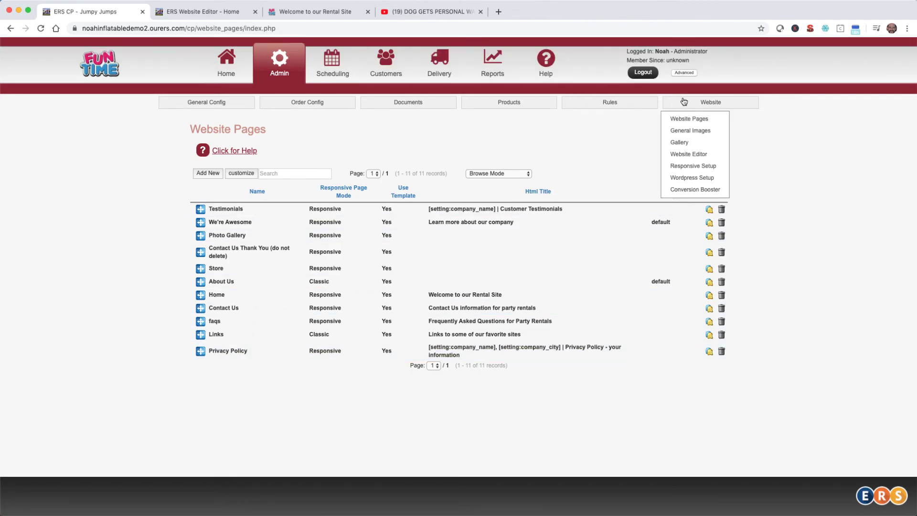
pyautogui.click(690, 166)
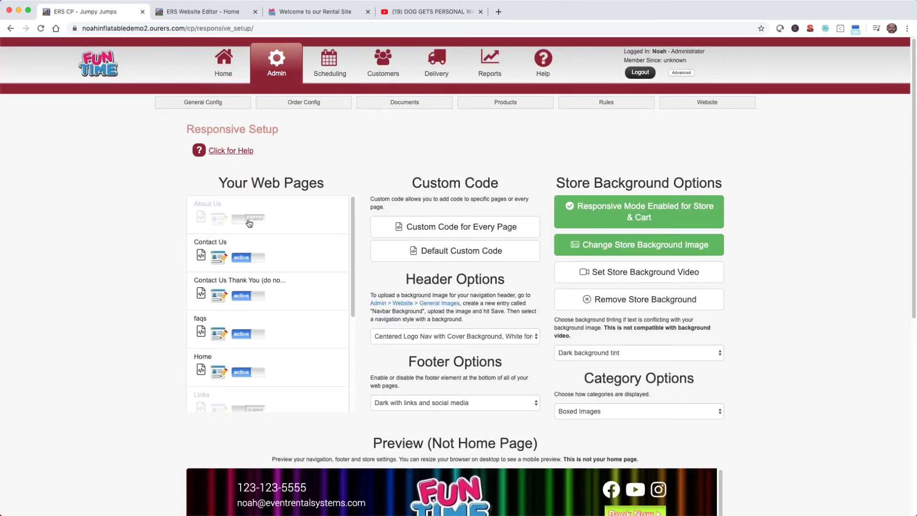
pyautogui.click(248, 219)
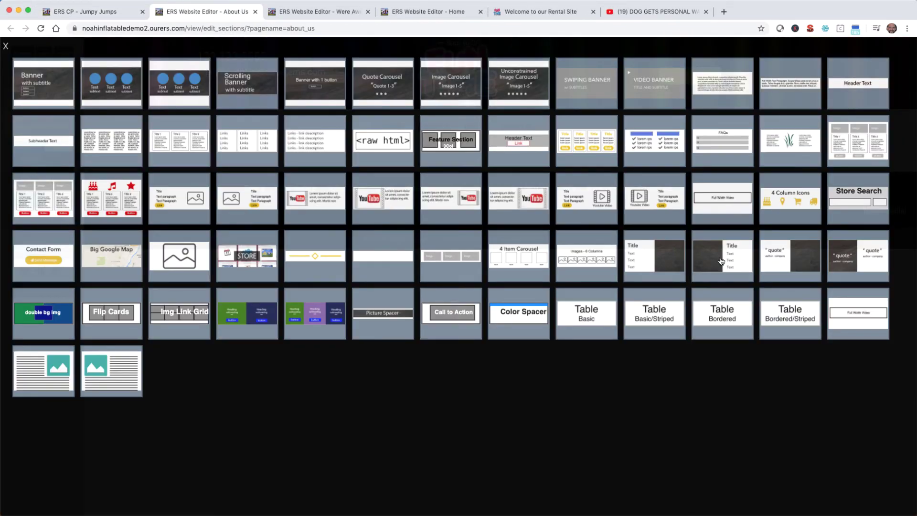
# Step: Add the section with an image left of the title and text to the About Us page, and title it "What Makes Us Jump!"
pyautogui.click(722, 260)
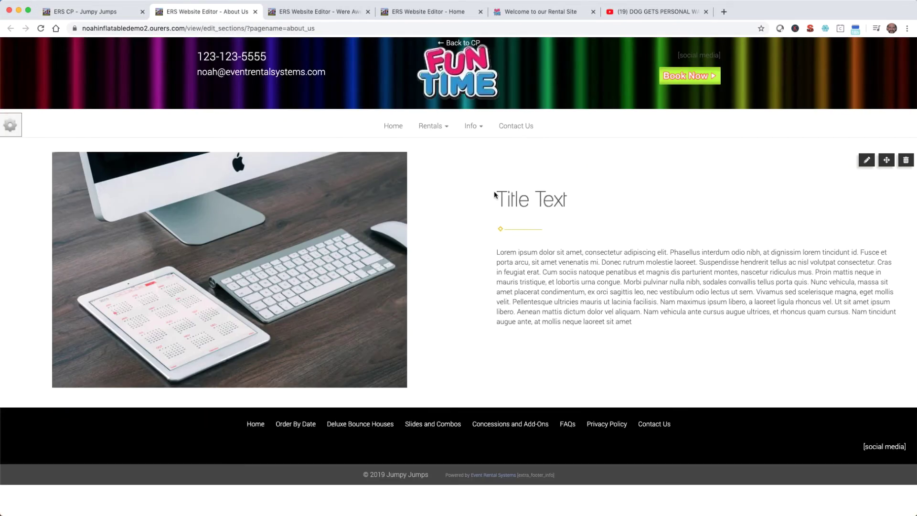
pyautogui.click(530, 198)
pyautogui.write('What Makes Us Jump!')
pyautogui.click(538, 348)
# Step: Replace the About Us section's image with the stock photo of two boys in a bounce house and save the page
pyautogui.click(229, 267)
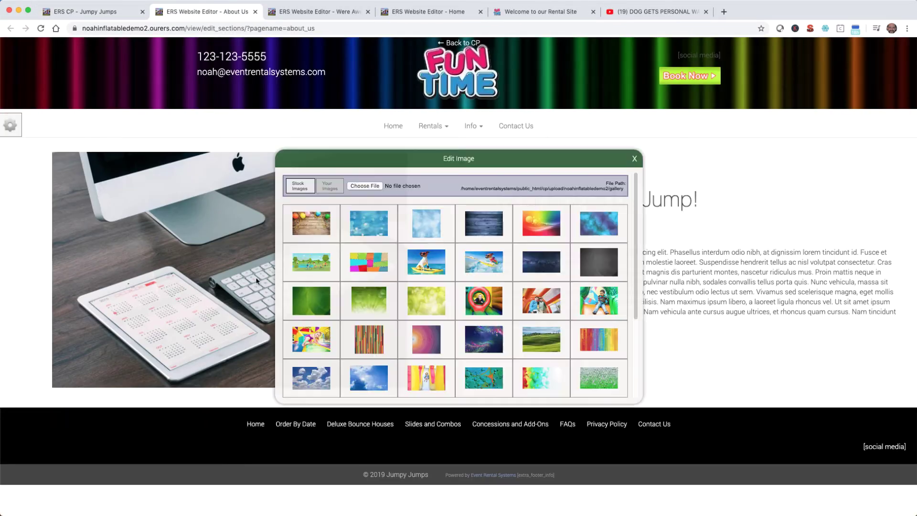
pyautogui.click(460, 297)
pyautogui.click(56, 74)
pyautogui.click(539, 80)
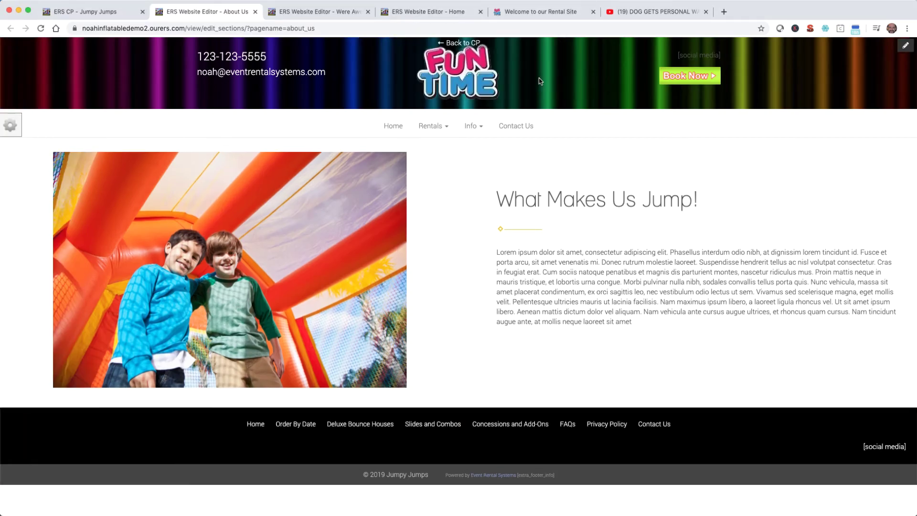
# Step: In the control panel's Website Editor, remove the Info link from the site navigation
pyautogui.click(94, 12)
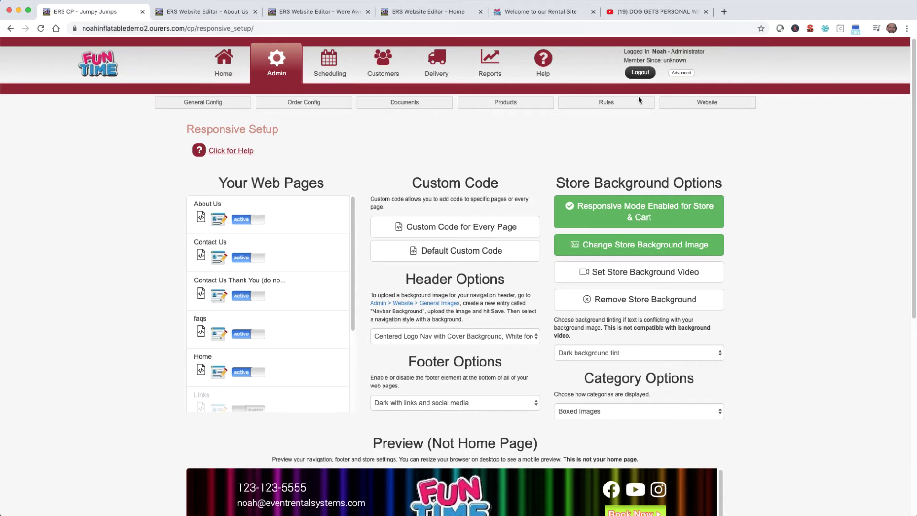
pyautogui.moveTo(696, 109)
pyautogui.click(696, 153)
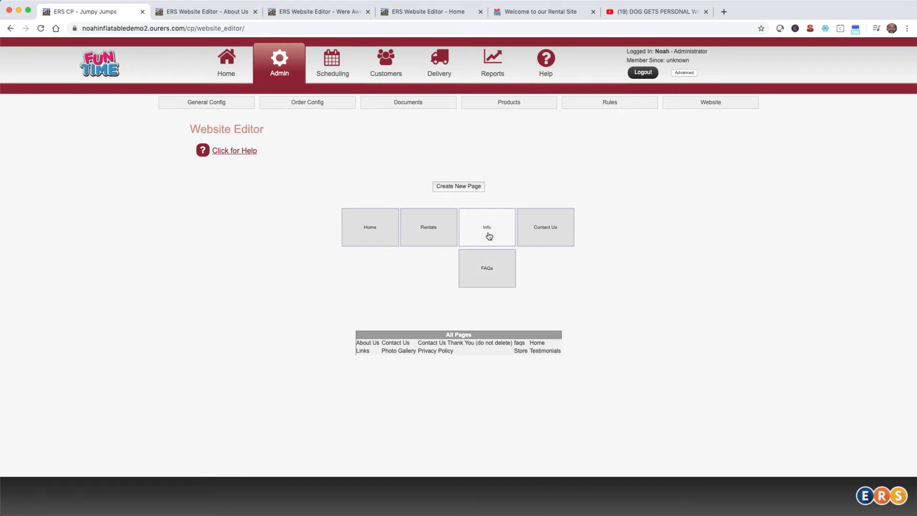
pyautogui.click(488, 231)
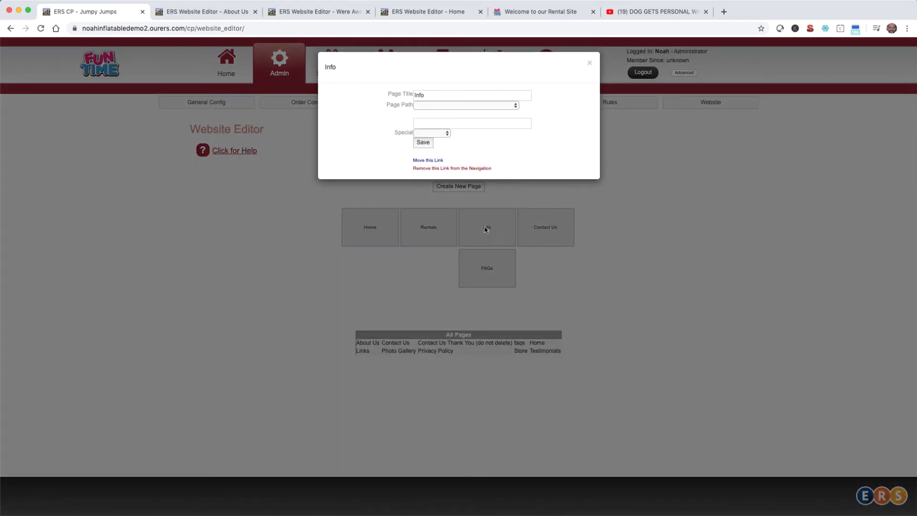
pyautogui.click(442, 169)
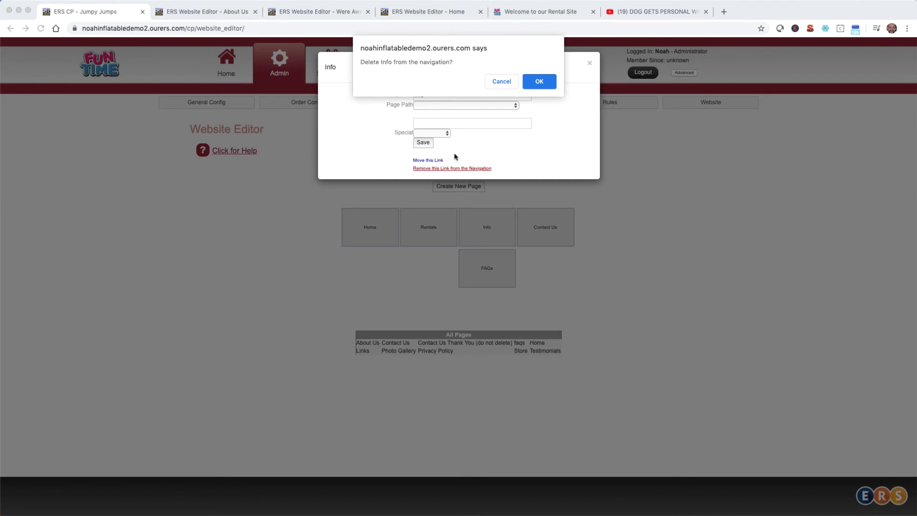
pyautogui.click(535, 80)
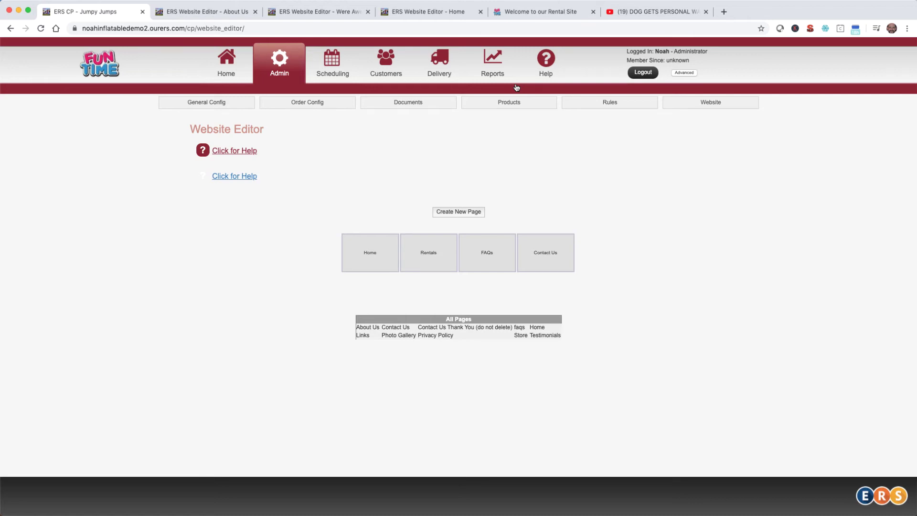
# Step: Add a navigation link titled "About Us" between FAQs and Contact Us, pointing to the About Us page, and save it
pyautogui.moveTo(517, 229); pyautogui.dragTo(518, 253)
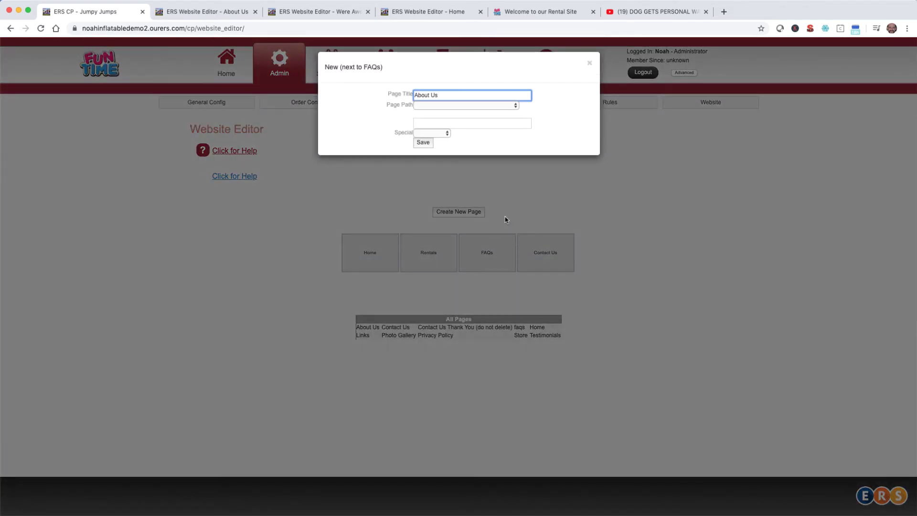
pyautogui.click(465, 105)
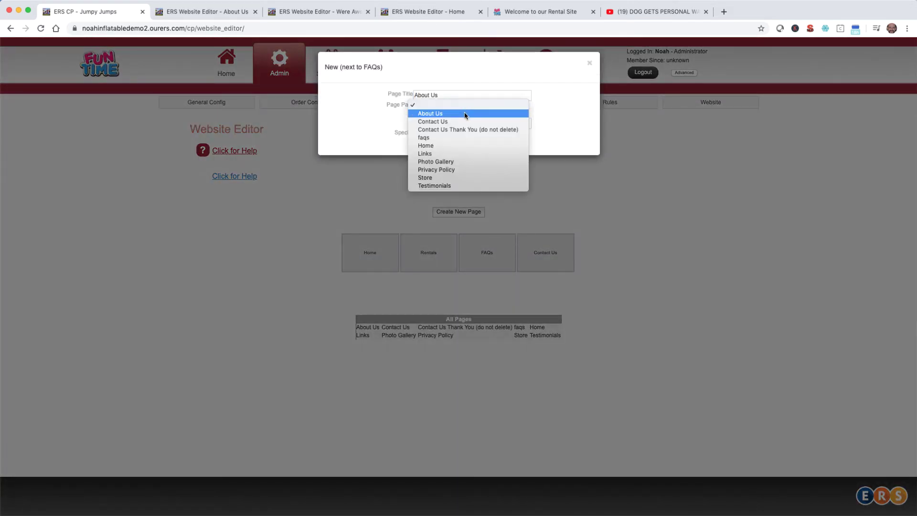
pyautogui.click(464, 114)
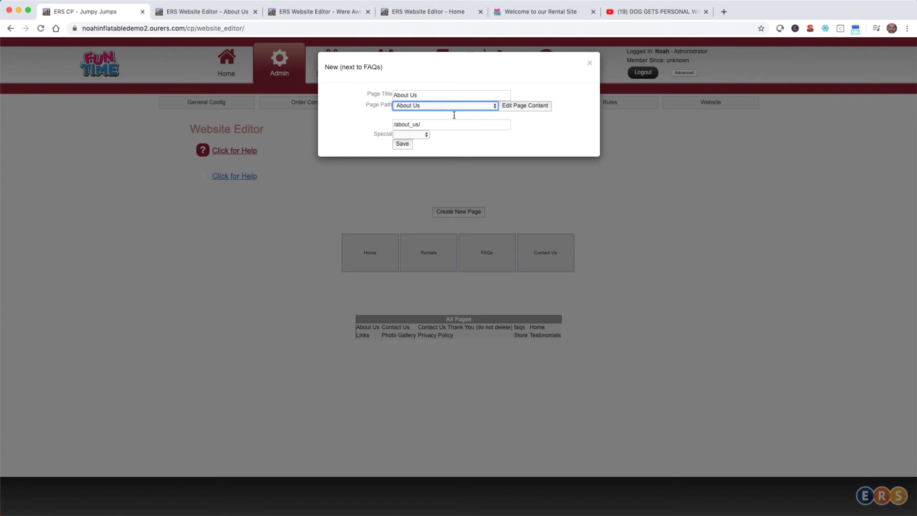
pyautogui.click(402, 144)
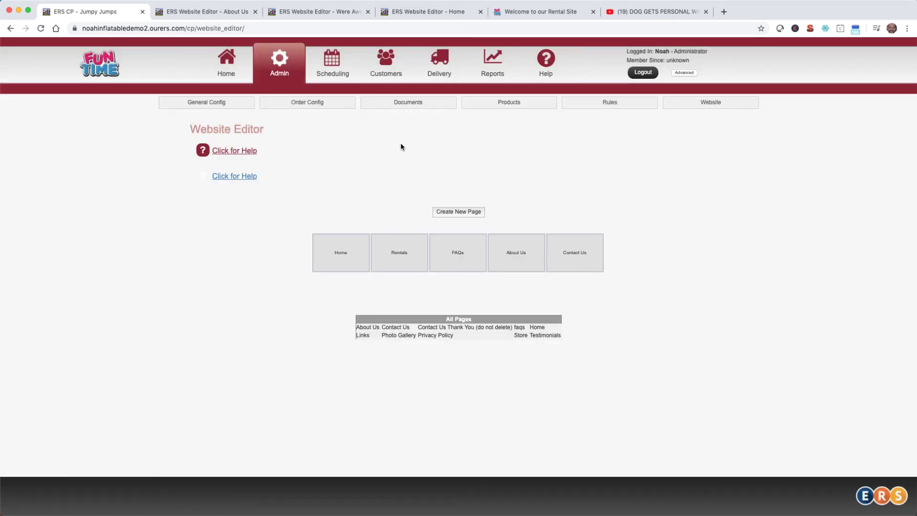
# Step: Check the Rentals navigation link's settings, including the choices for its Special option
pyautogui.click(400, 252)
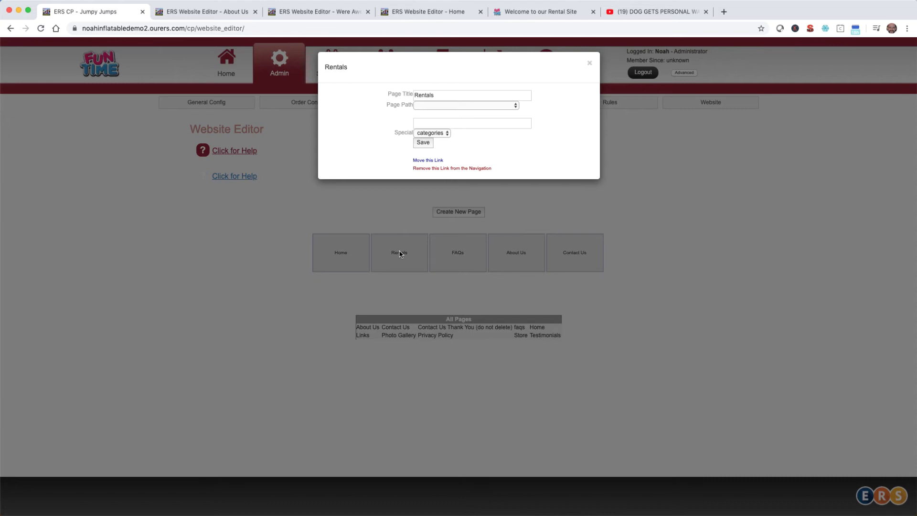
pyautogui.click(445, 133)
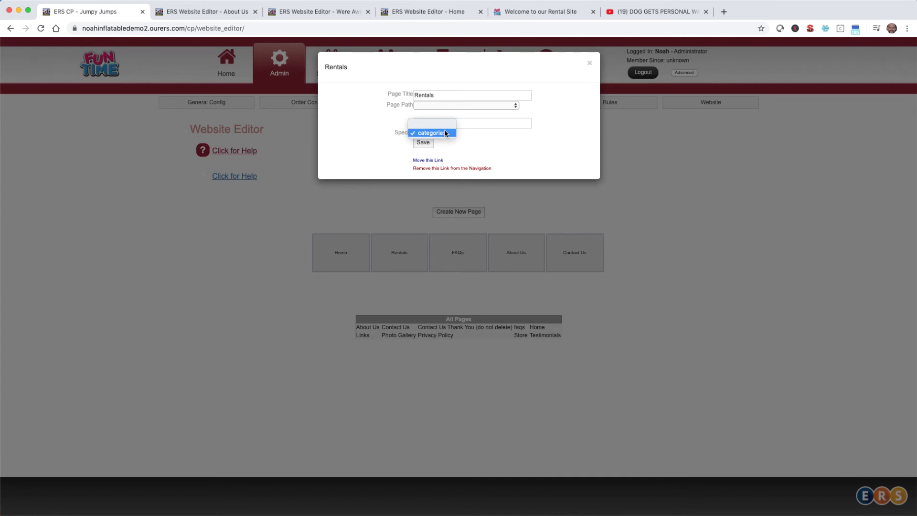
pyautogui.click(543, 11)
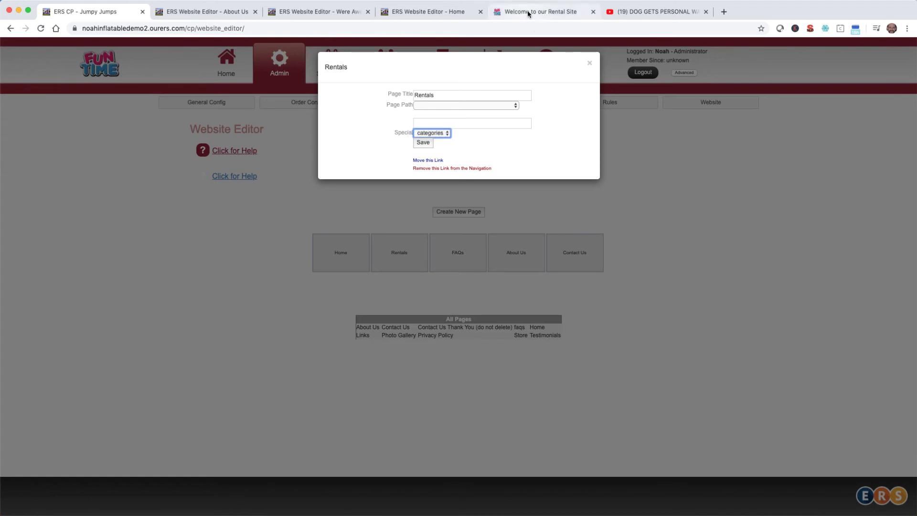
# Step: Switch to the live rental site and check the About Us and FAQs links in its navigation
pyautogui.click(528, 13)
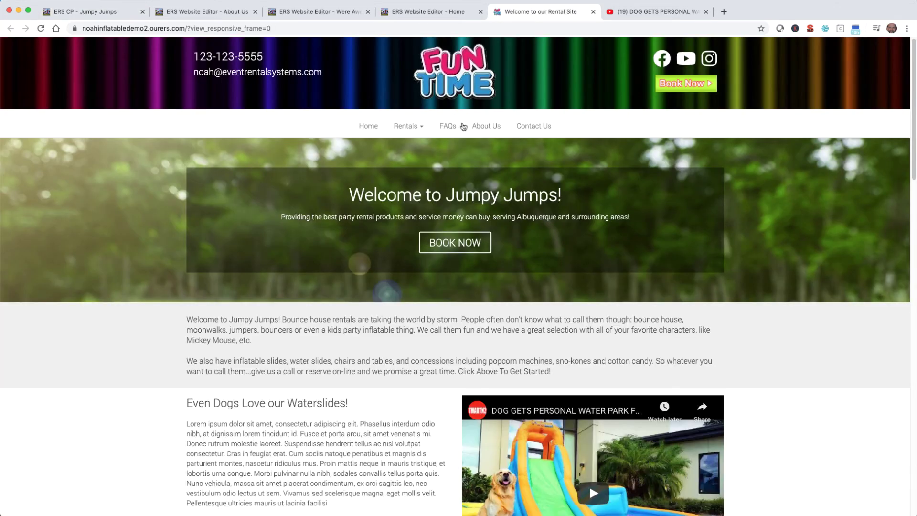
pyautogui.click(485, 126)
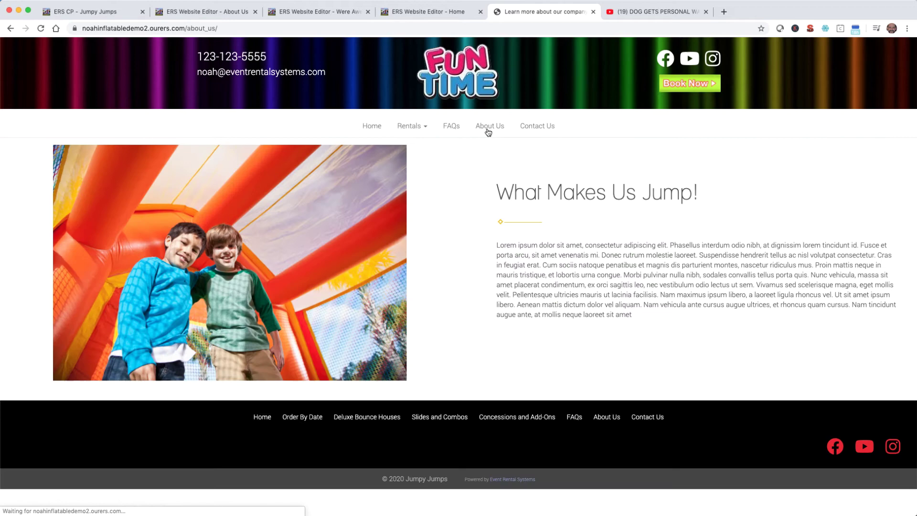
pyautogui.click(448, 128)
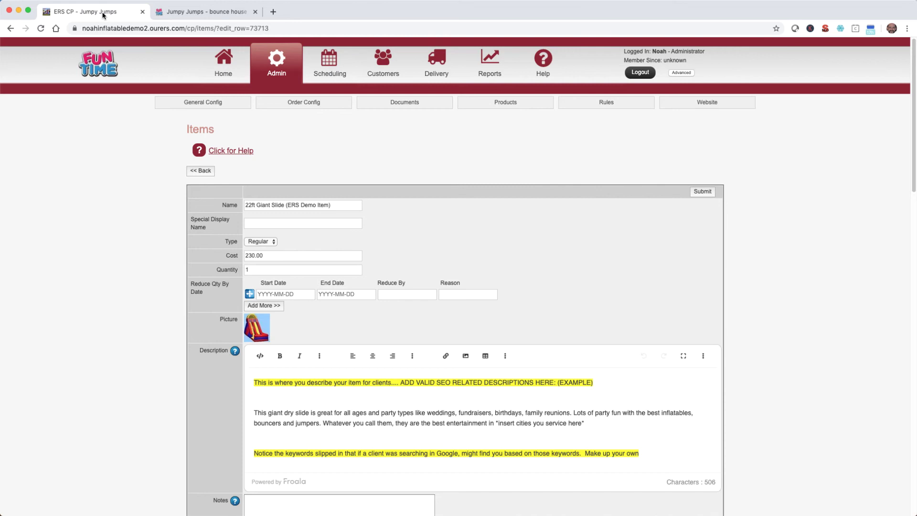
# Step: Review the 22ft Giant Slide item's fields in the control panel and compare them with its page on the live site
pyautogui.scroll(-7, 103, 14)
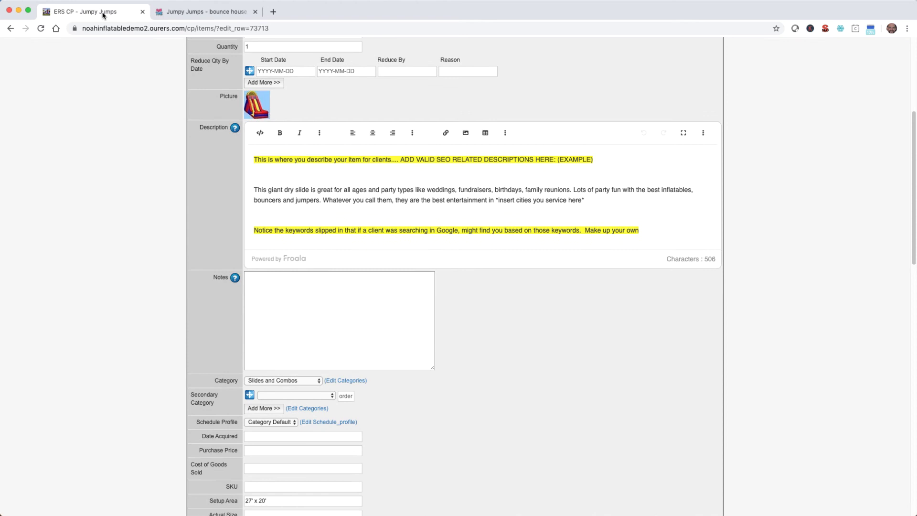
pyautogui.scroll(-1, 103, 14)
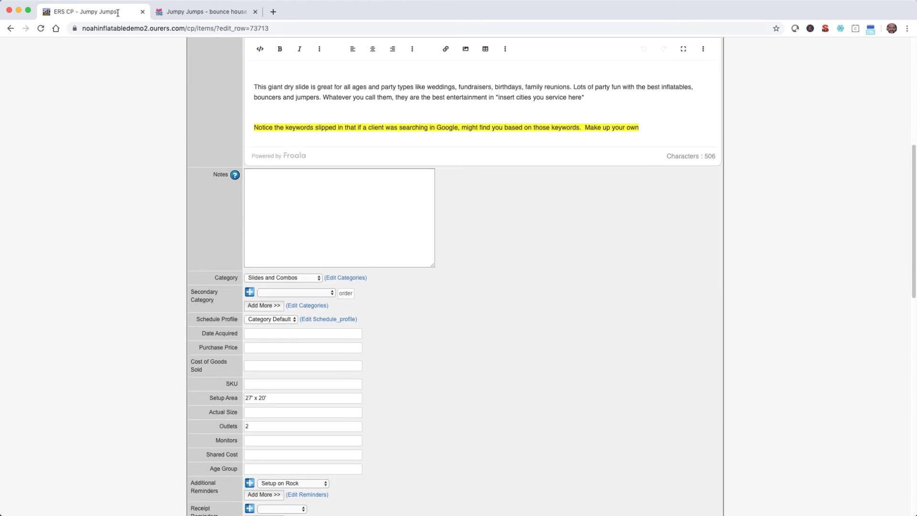
pyautogui.click(209, 14)
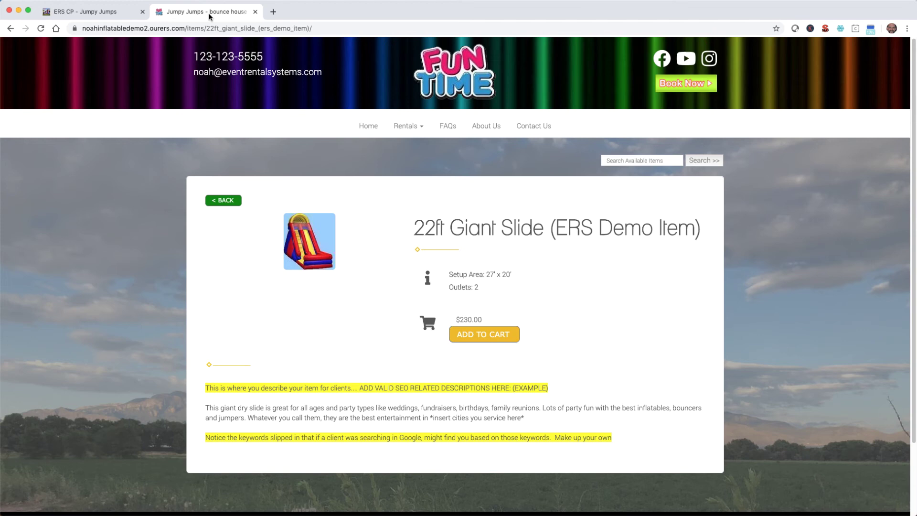
pyautogui.hotkey('ctrl', 'shift', 'Tab')
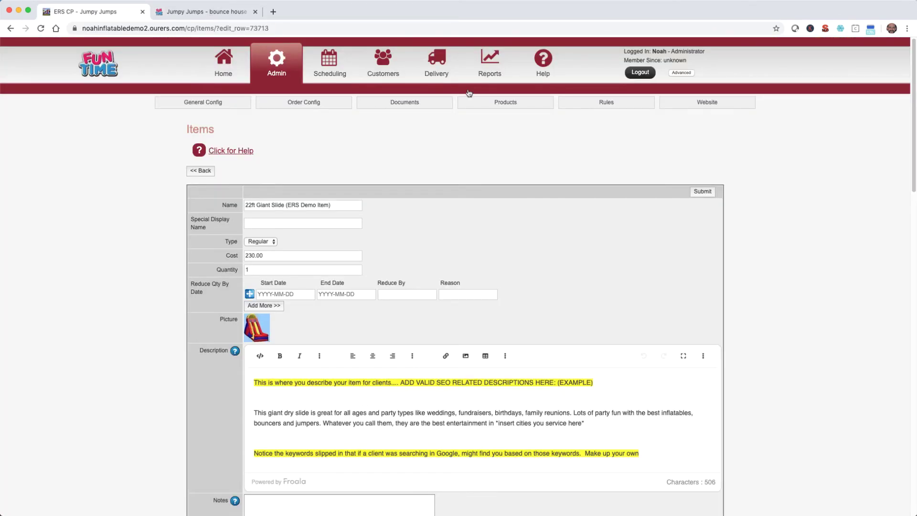
# Step: Open the 22ft Giant Slide item's responsive content and add the section with text left of a YouTube video below the item details
pyautogui.click(512, 105)
pyautogui.scroll(-10, 483, 241)
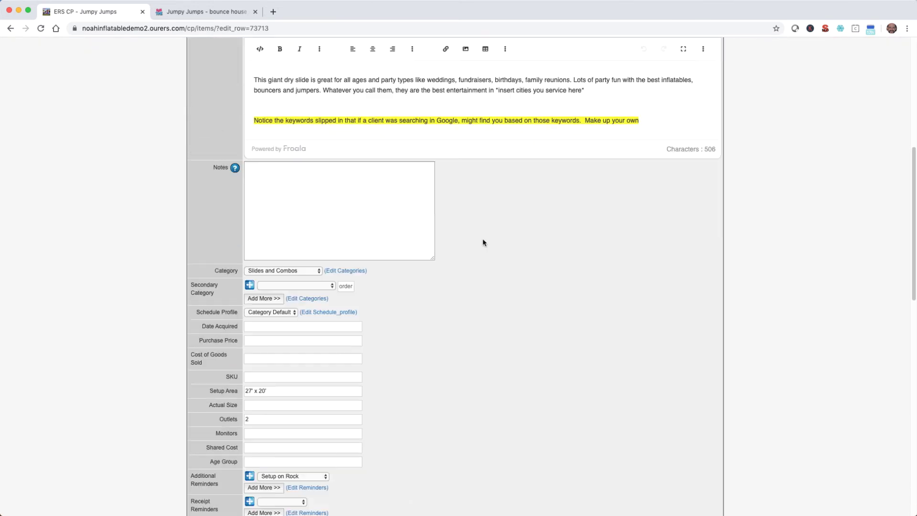
pyautogui.scroll(-6, 482, 243)
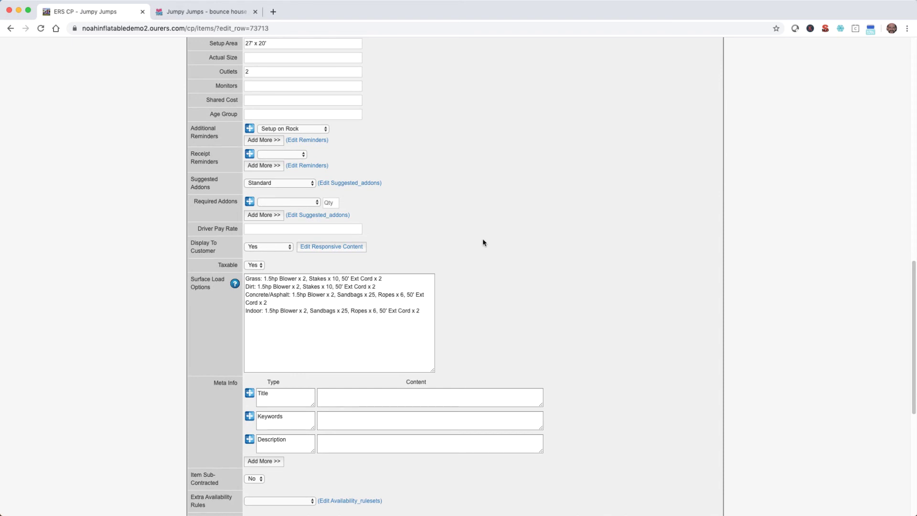
pyautogui.click(325, 247)
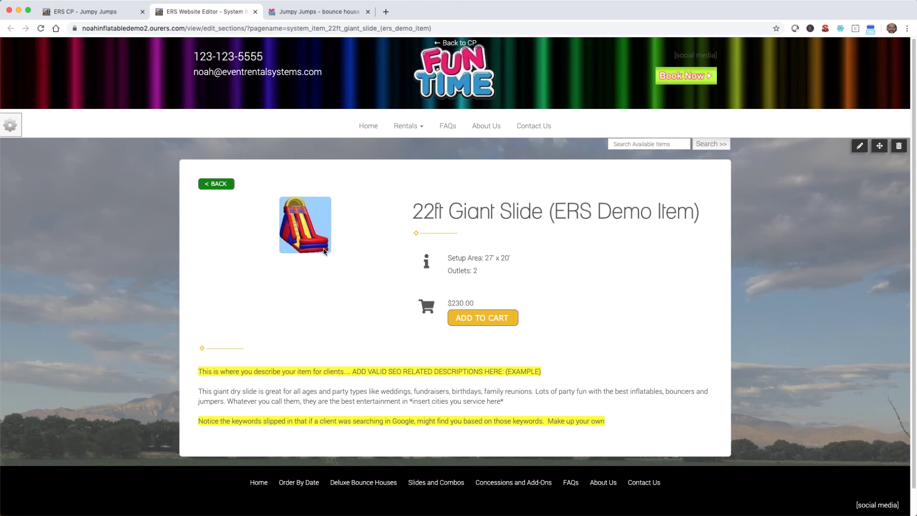
pyautogui.click(13, 126)
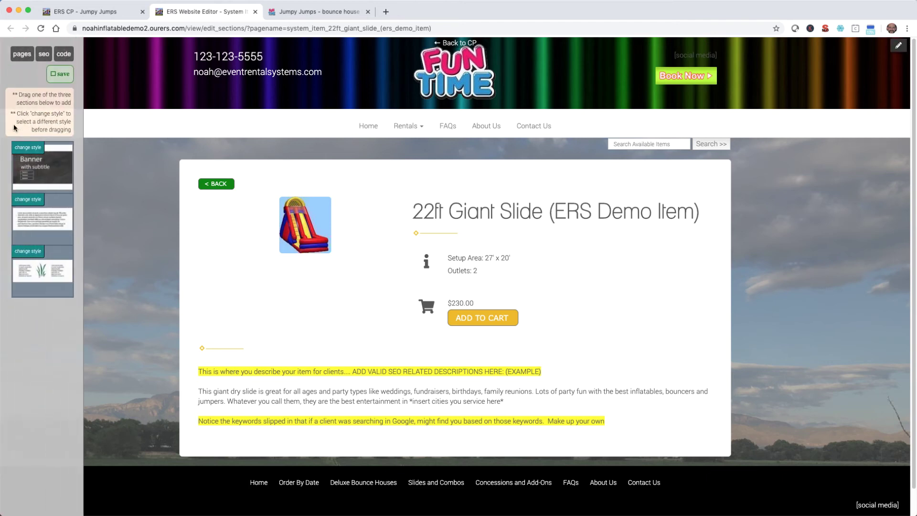
pyautogui.click(28, 251)
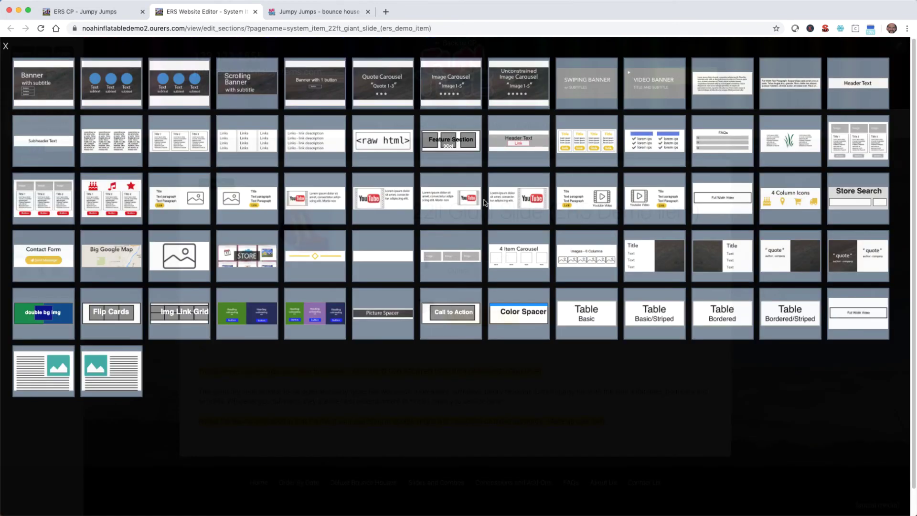
pyautogui.moveTo(42, 271); pyautogui.dragTo(496, 411)
pyautogui.scroll(-5, 497, 411)
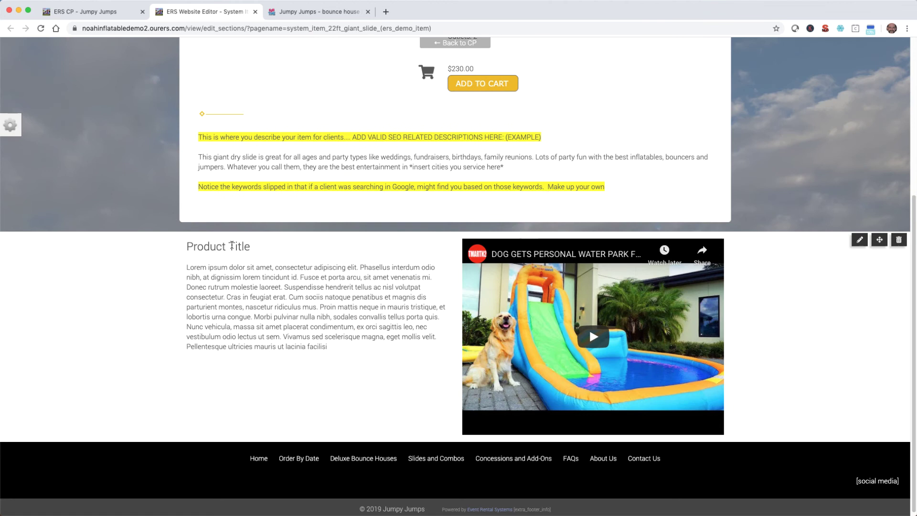
# Step: Title the new video section "Our Retriever Loves His Waterslide!" and save the page
pyautogui.write('Our Retriever Loves His Waterslide!')
pyautogui.click(534, 348)
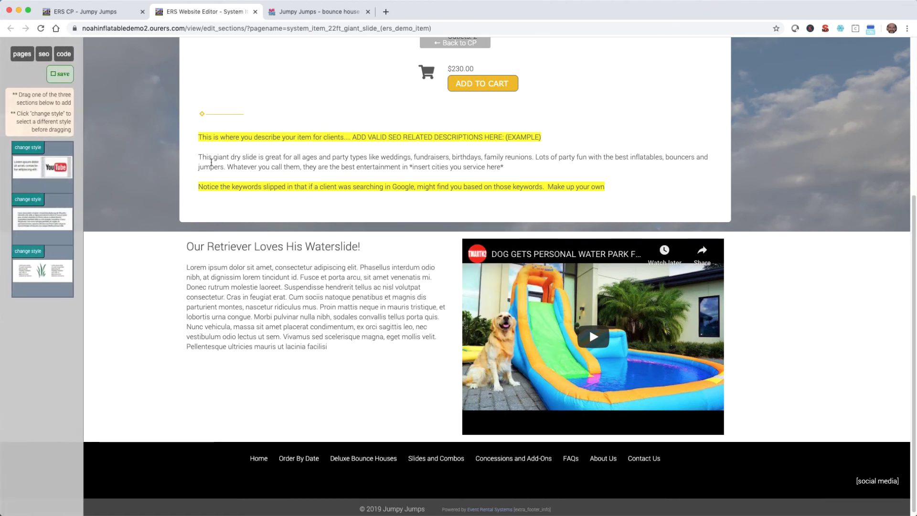
pyautogui.click(61, 76)
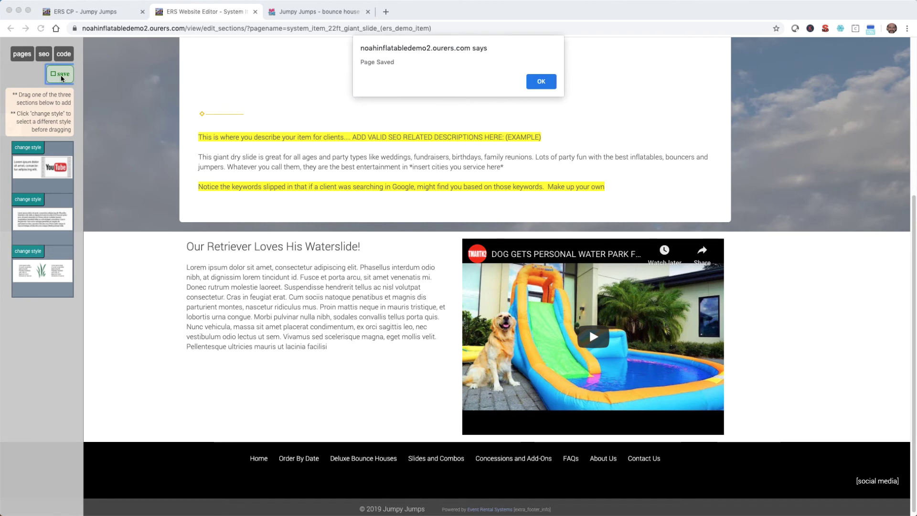
pyautogui.click(542, 82)
# Step: In the control panel's Website Pages, set the giant slide page's path to /items/system_item_22ft_giant_slide_(ers_demo_item)
pyautogui.click(84, 11)
pyautogui.moveTo(707, 103)
pyautogui.click(701, 119)
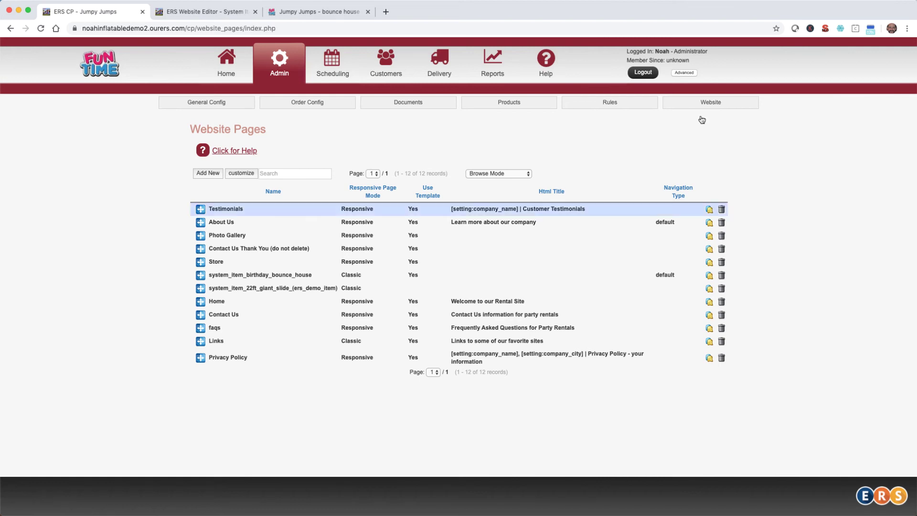
pyautogui.click(409, 289)
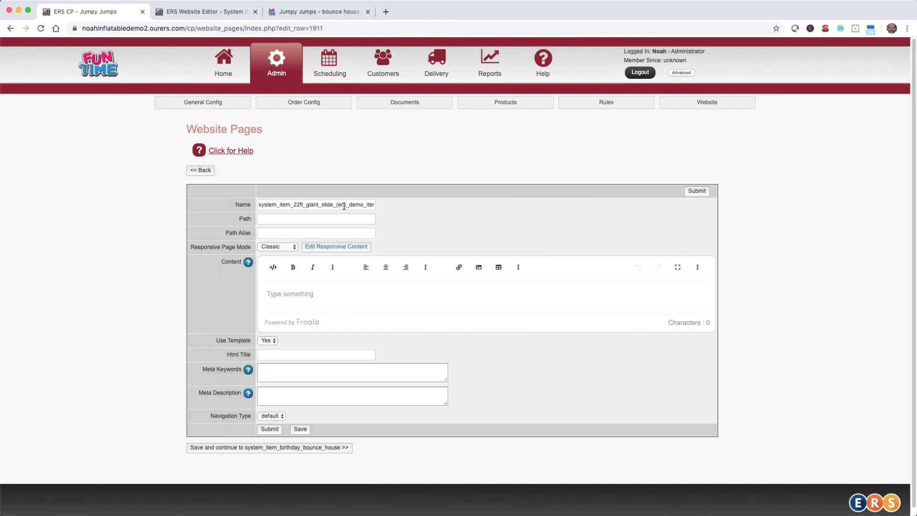
pyautogui.tripleClick(344, 206)
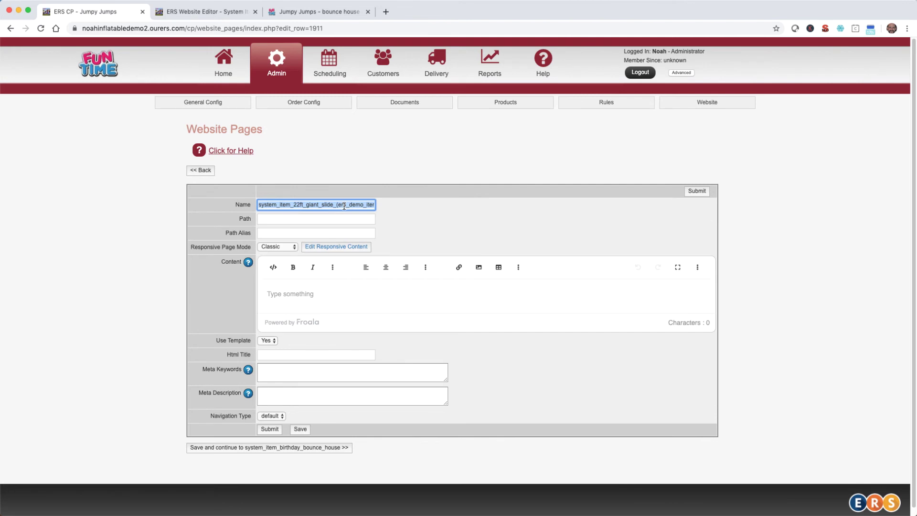
pyautogui.click(328, 218)
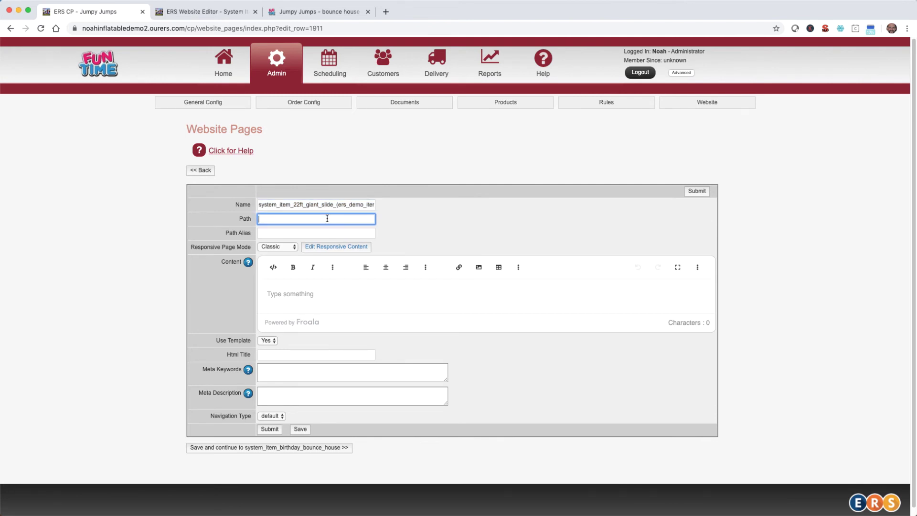
pyautogui.write('/ites')
pyautogui.press('BackSpace')
pyautogui.write('ms/')
pyautogui.press('super+v')
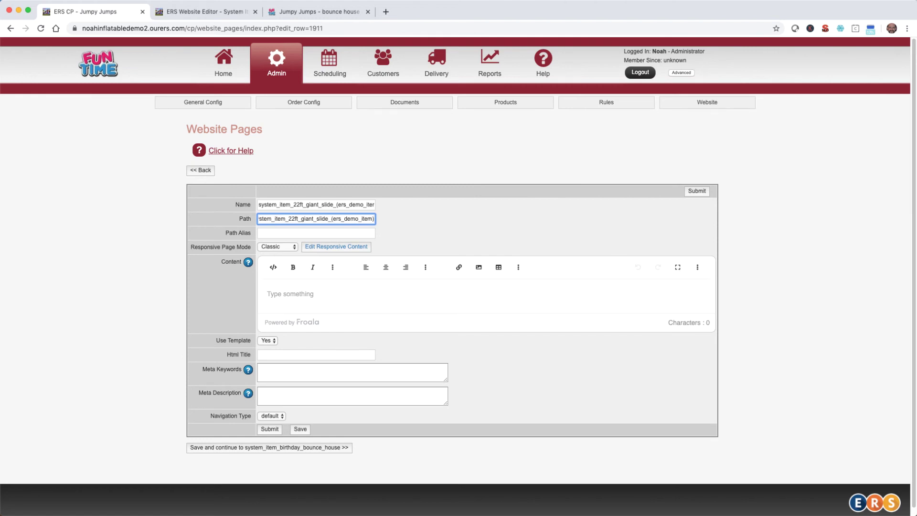
# Step: Set the giant slide page's Responsive Page Mode to Responsive, submit the changes and reload the item's live page
pyautogui.click(288, 248)
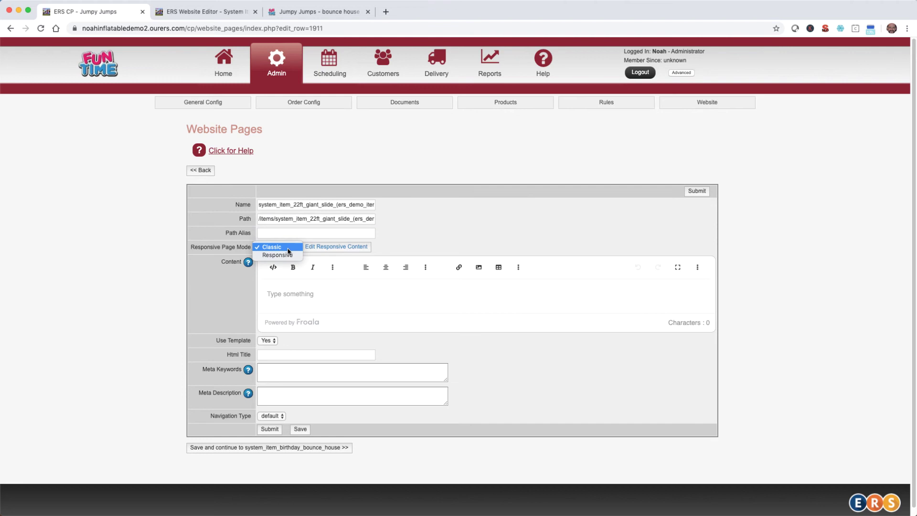
pyautogui.click(285, 255)
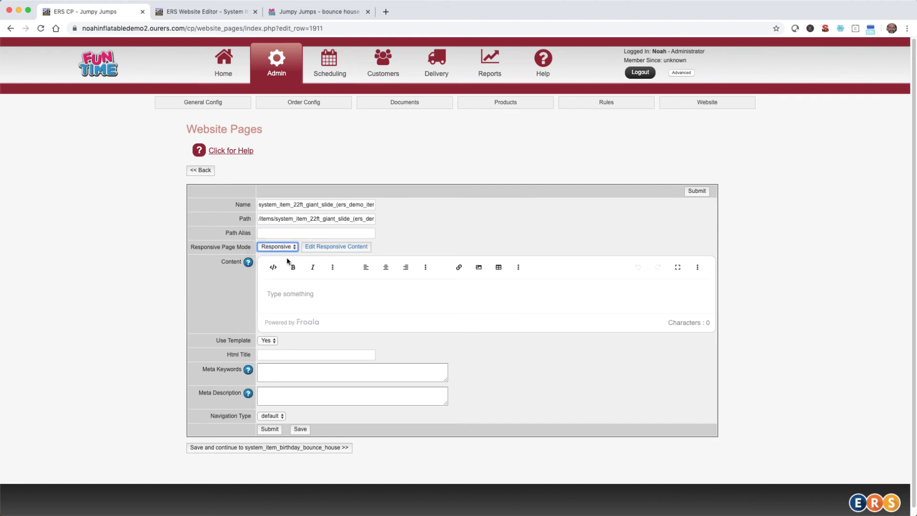
pyautogui.click(266, 431)
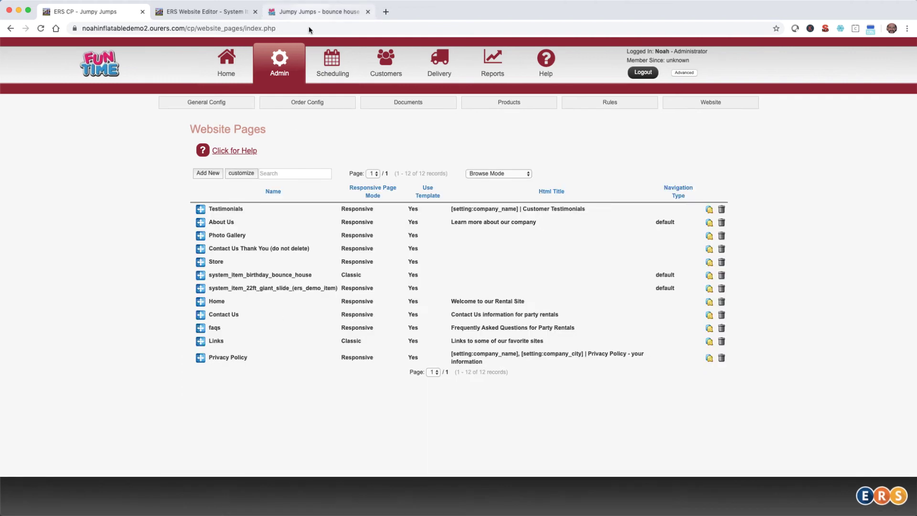
pyautogui.click(310, 14)
pyautogui.click(41, 29)
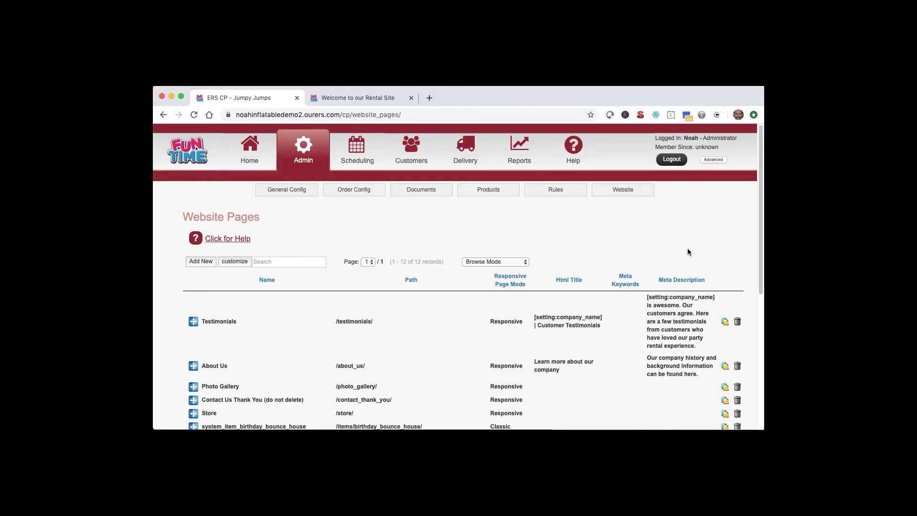
# Step: Open the Home page's record in Website Pages and examine its Html Title, Meta Keywords and Meta Description fields
pyautogui.scroll(-5, 688, 249)
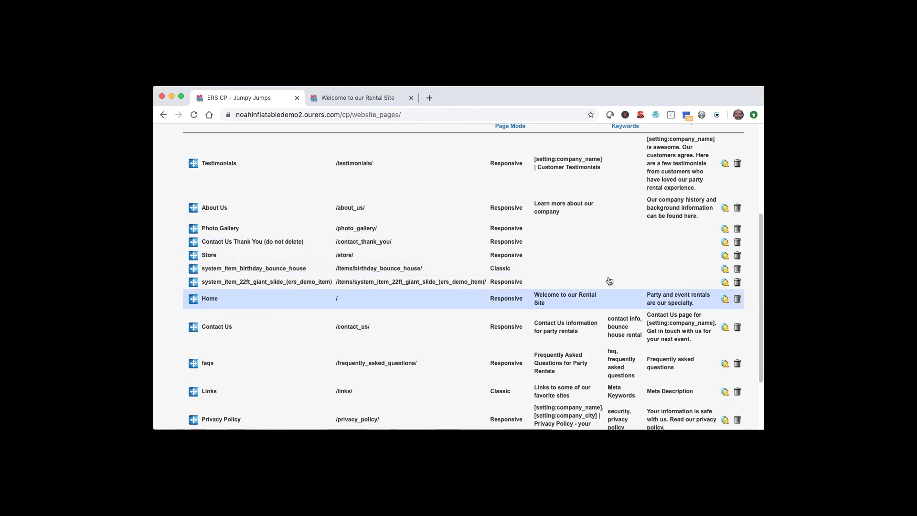
pyautogui.click(530, 308)
pyautogui.scroll(-10, 531, 310)
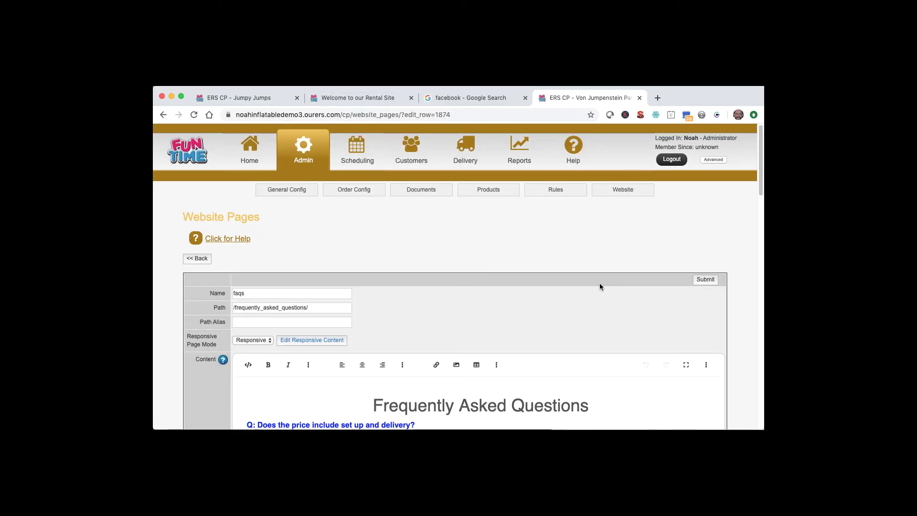
pyautogui.scroll(-20, 600, 285)
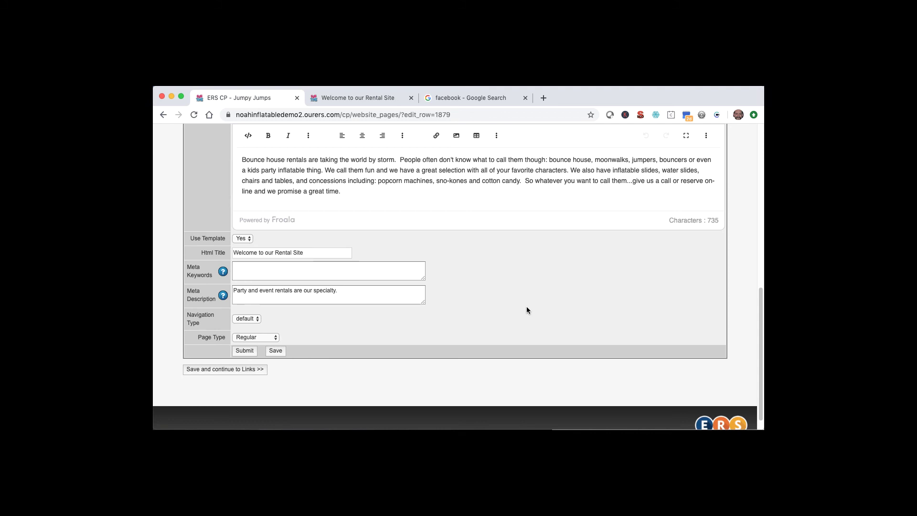
pyautogui.scroll(15, 527, 310)
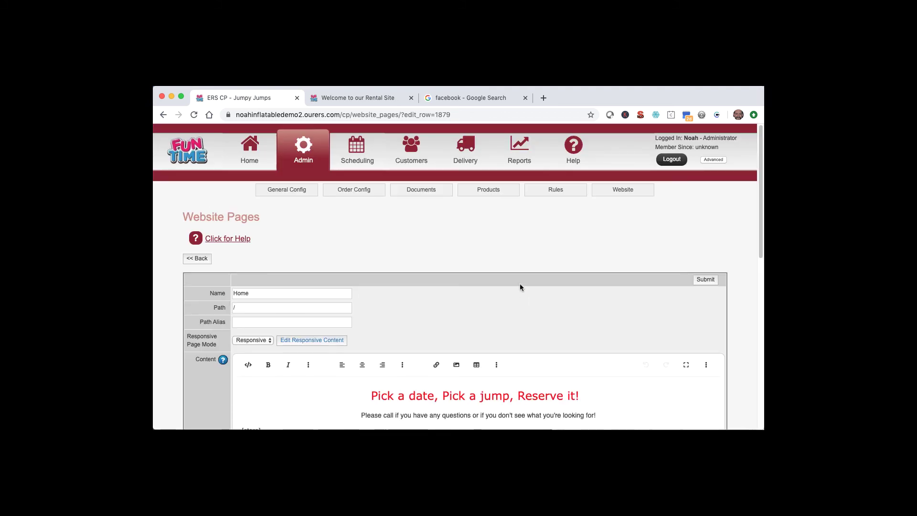
# Step: Open the Birthday Bounce House item and examine its Meta Info title, keywords and description fields
pyautogui.moveTo(492, 194)
pyautogui.click(487, 218)
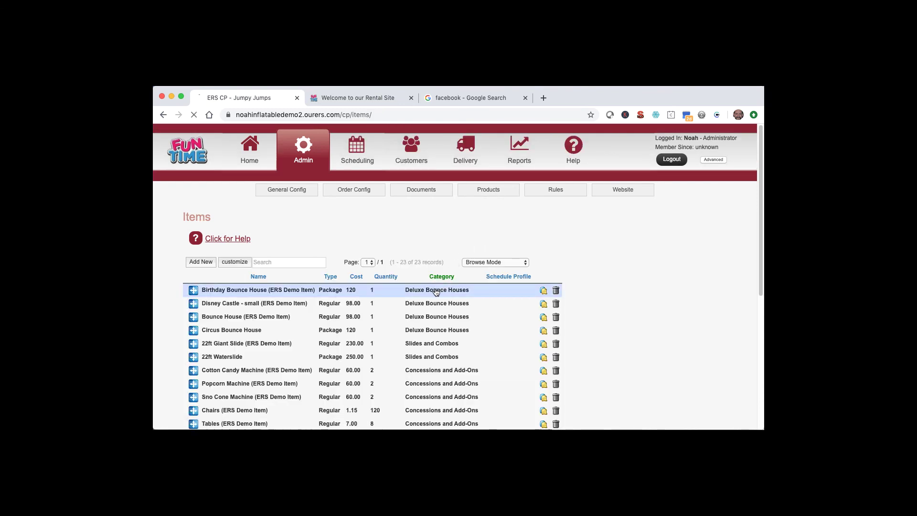
pyautogui.click(436, 292)
pyautogui.scroll(-10, 435, 286)
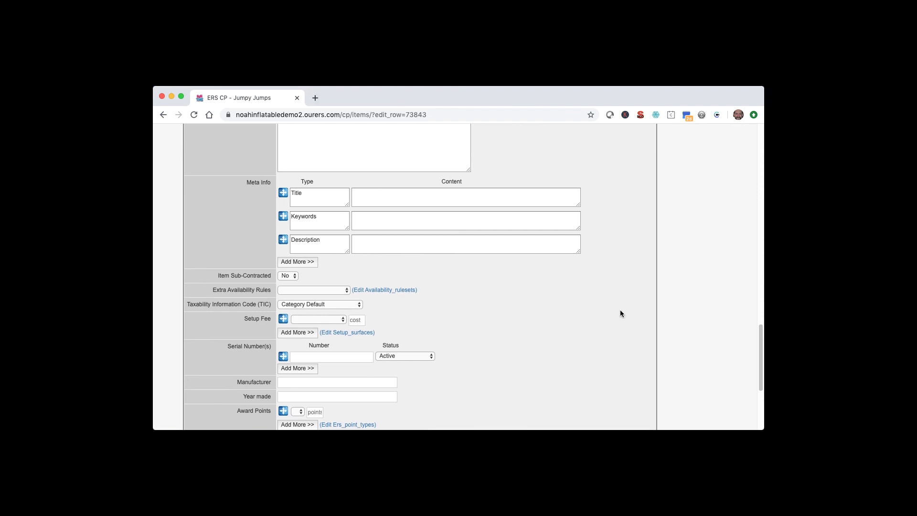
pyautogui.scroll(15, 620, 314)
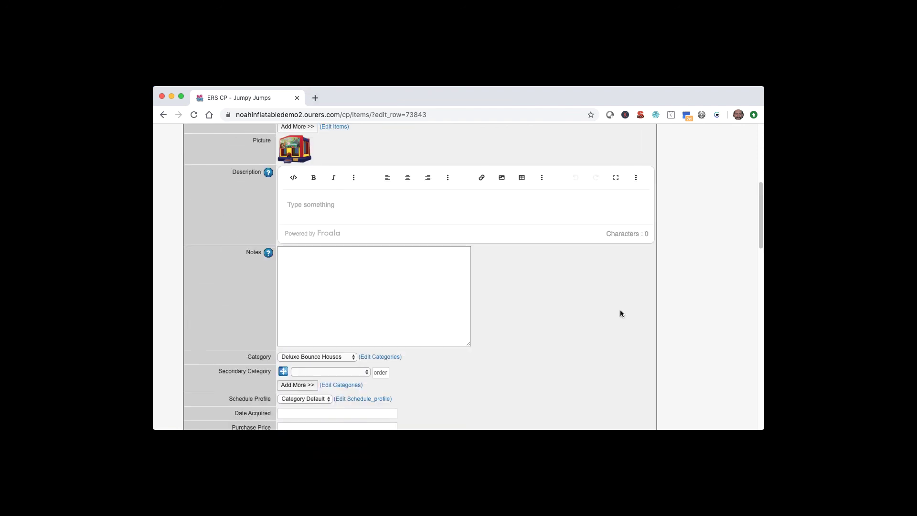
pyautogui.scroll(5, 620, 313)
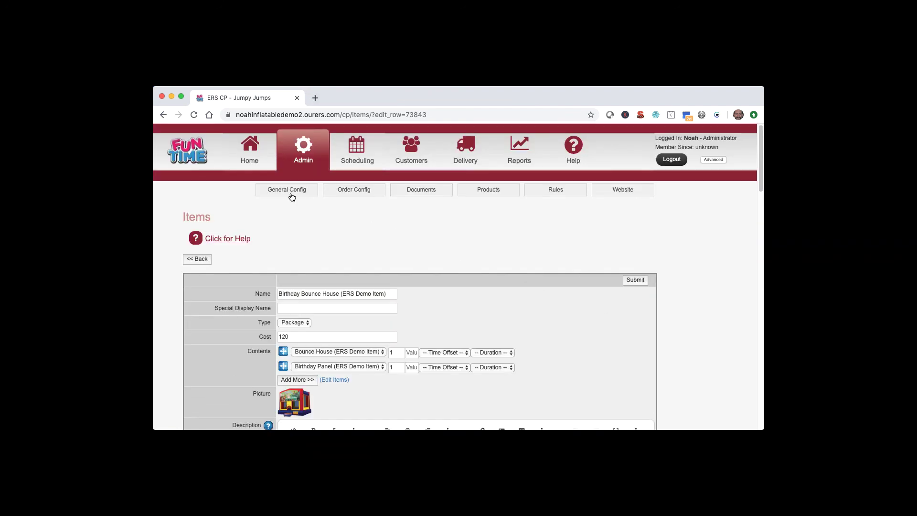
# Step: Open the Misc settings in the general configuration and look through the available options down the page
pyautogui.moveTo(292, 198)
pyautogui.click(301, 350)
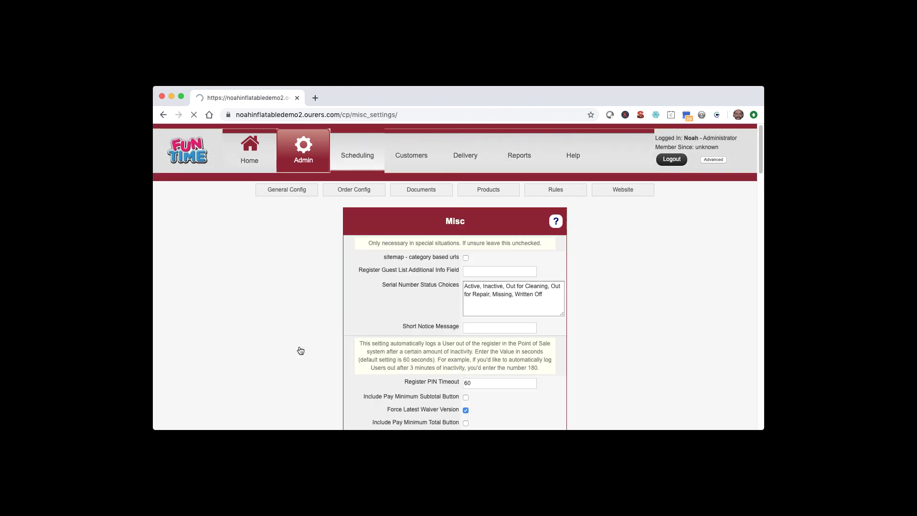
pyautogui.scroll(-15, 300, 351)
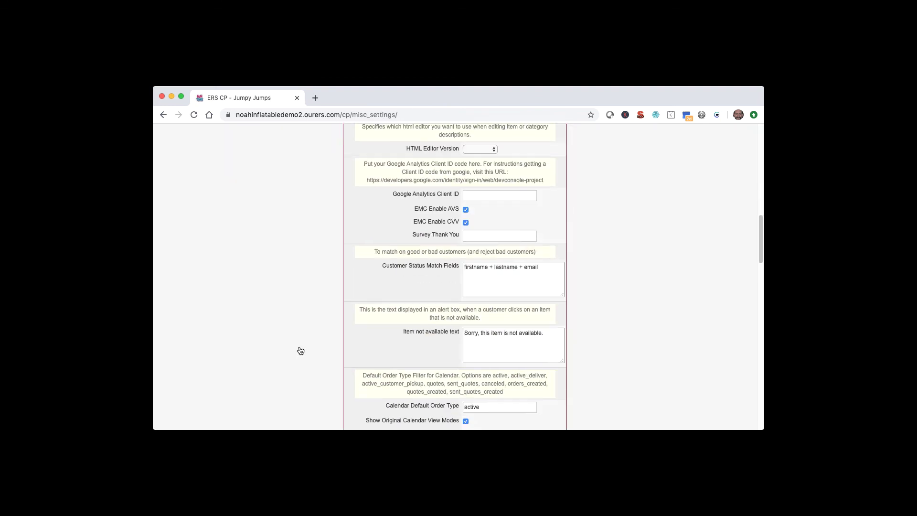
pyautogui.scroll(-20, 300, 351)
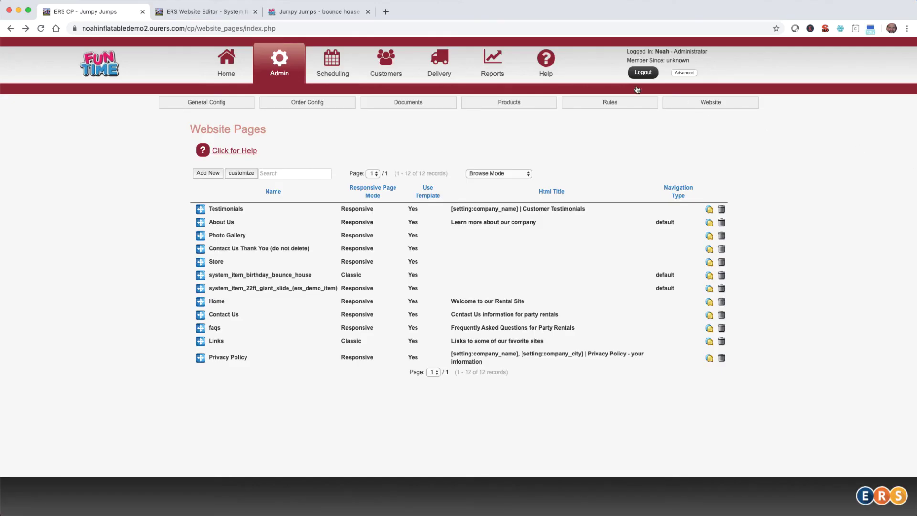
# Step: Open the ERS Help window and search its Knowledge Base for "website"
pyautogui.click(547, 62)
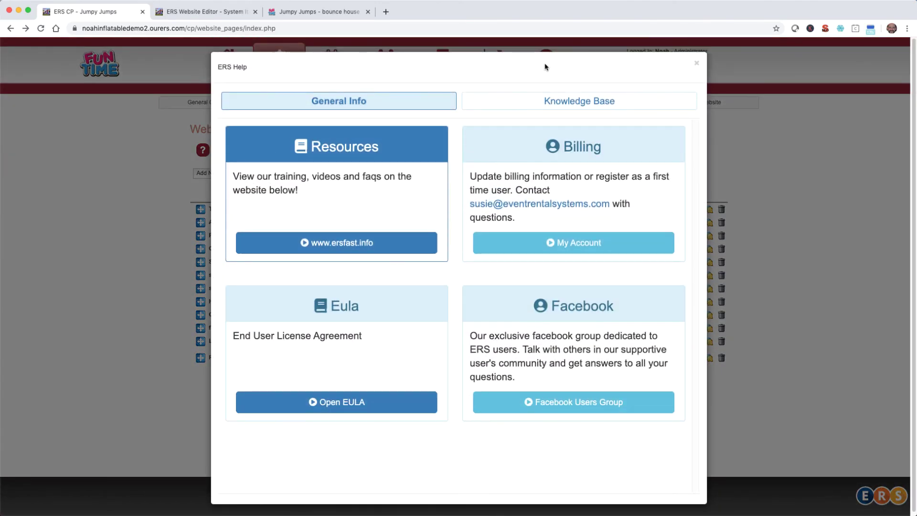
pyautogui.click(524, 101)
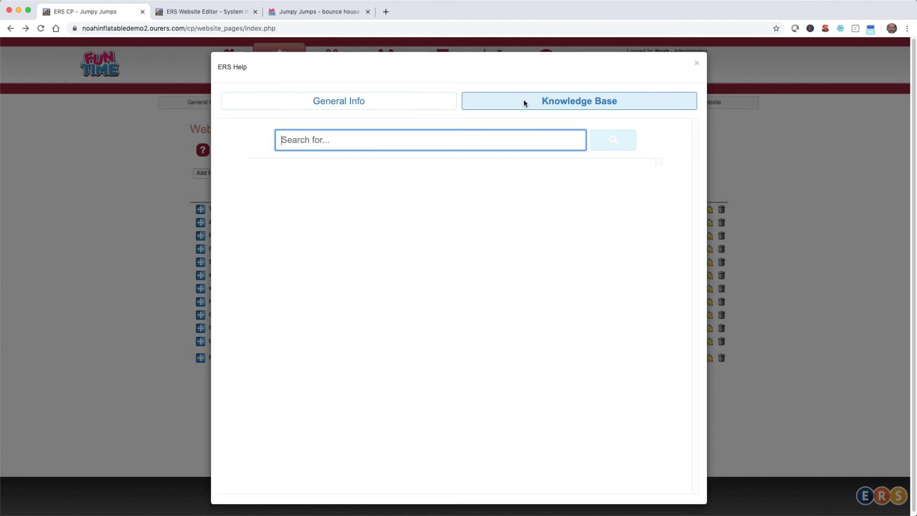
pyautogui.write('website')
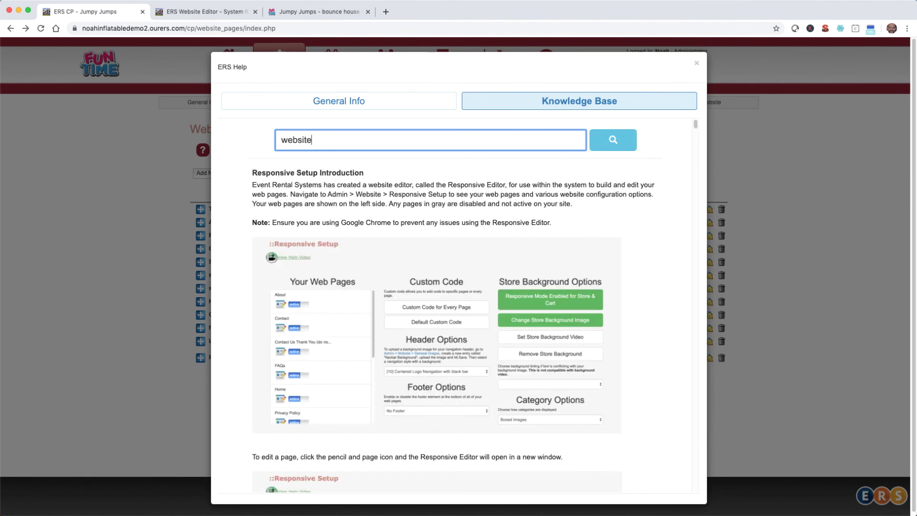